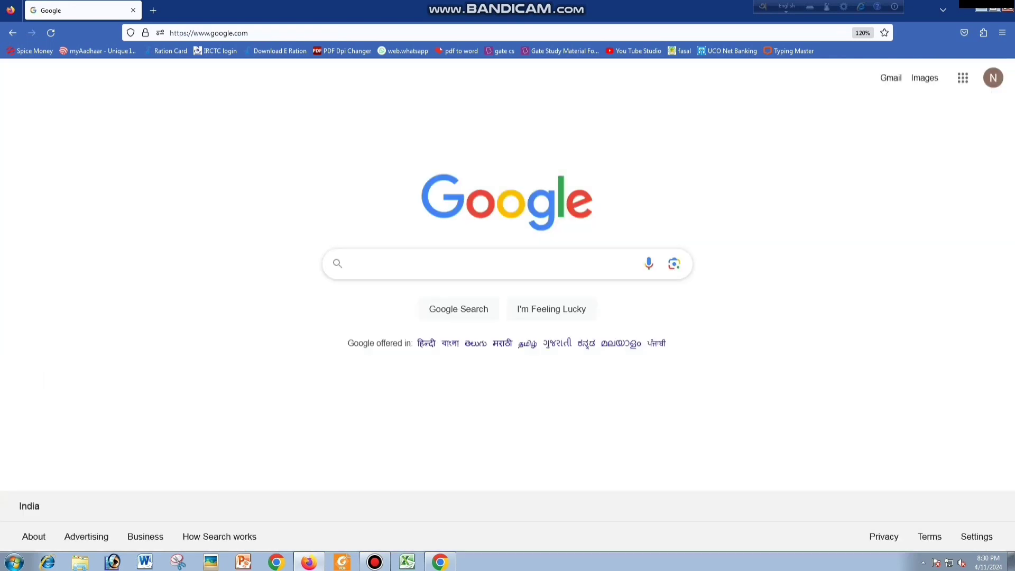
Search Google for 'E DISTRICT', correcting the mistyped letters
{"action": "type", "text": "E DUS"}
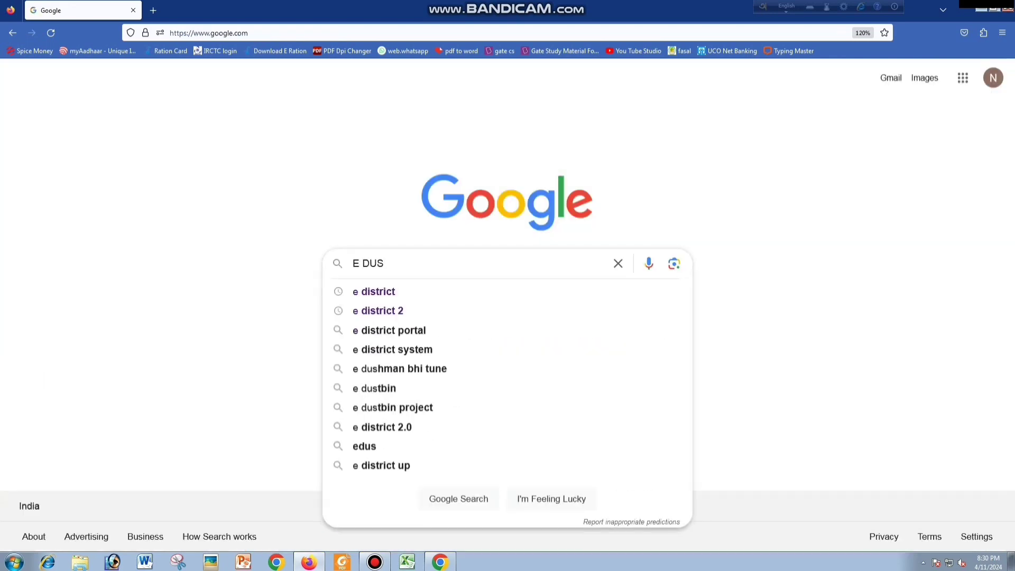
{"action": "key", "text": "BackSpace"}
{"action": "key", "text": "BackSpace"}
{"action": "type", "text": "ISTRICT"}
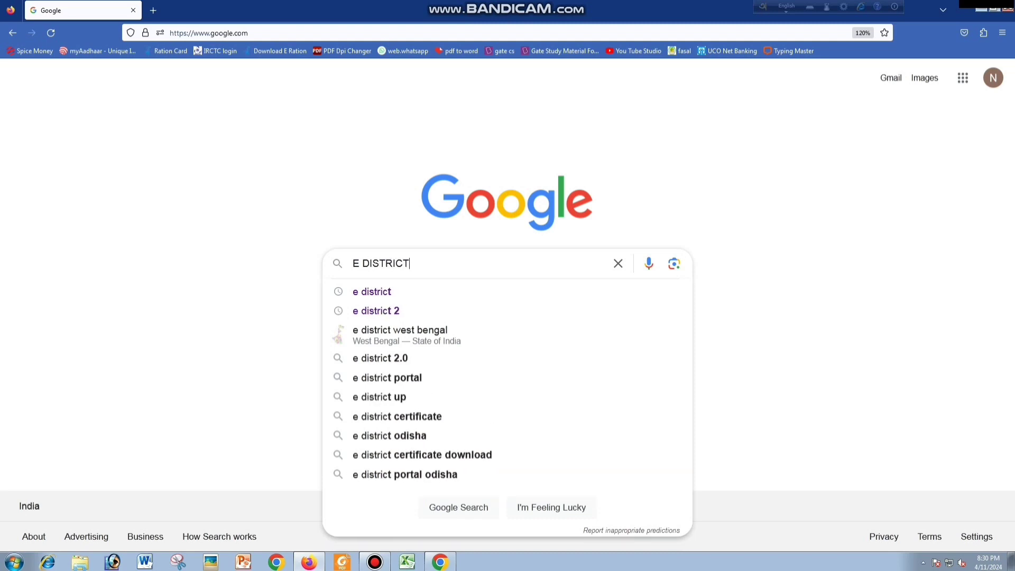
{"action": "key", "text": "Return"}
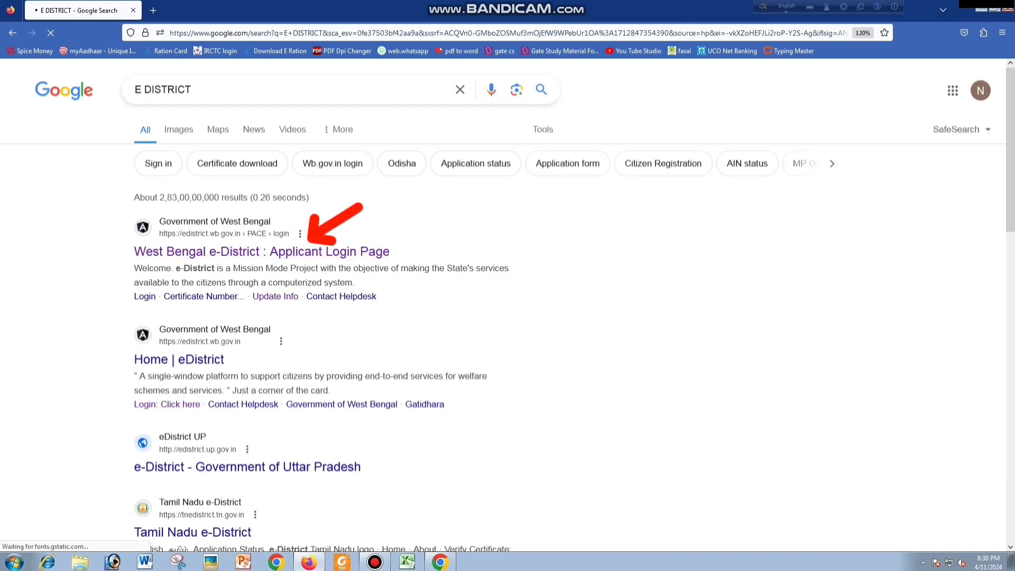
Go from the West Bengal e-District applicant login result to the e-District 2.0 portal
{"action": "left_click", "coordinate": [262, 251]}
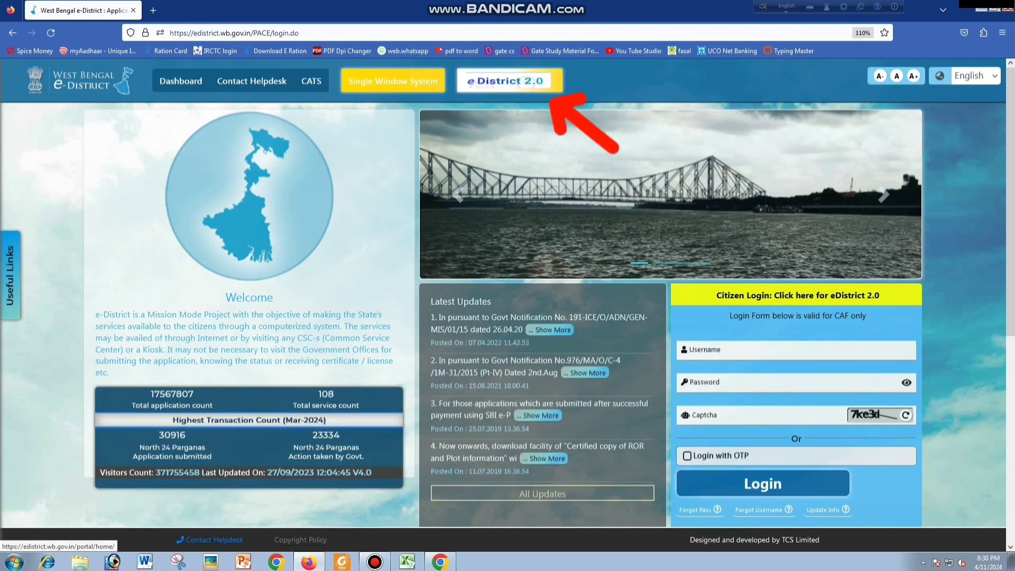
{"action": "left_click", "coordinate": [550, 91]}
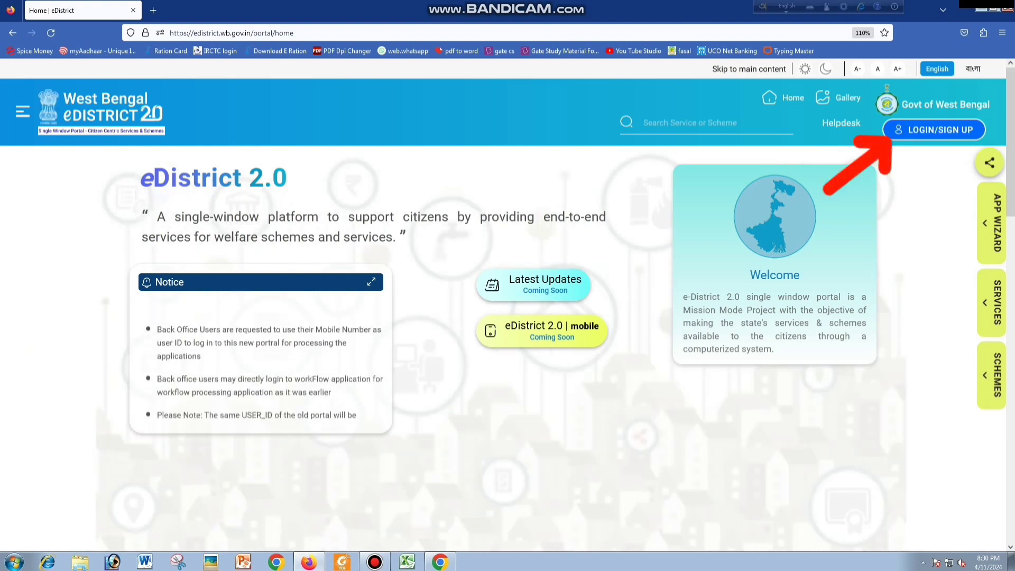
Log in with the account username, the captcha text and the one-time password
{"action": "left_click", "coordinate": [934, 130]}
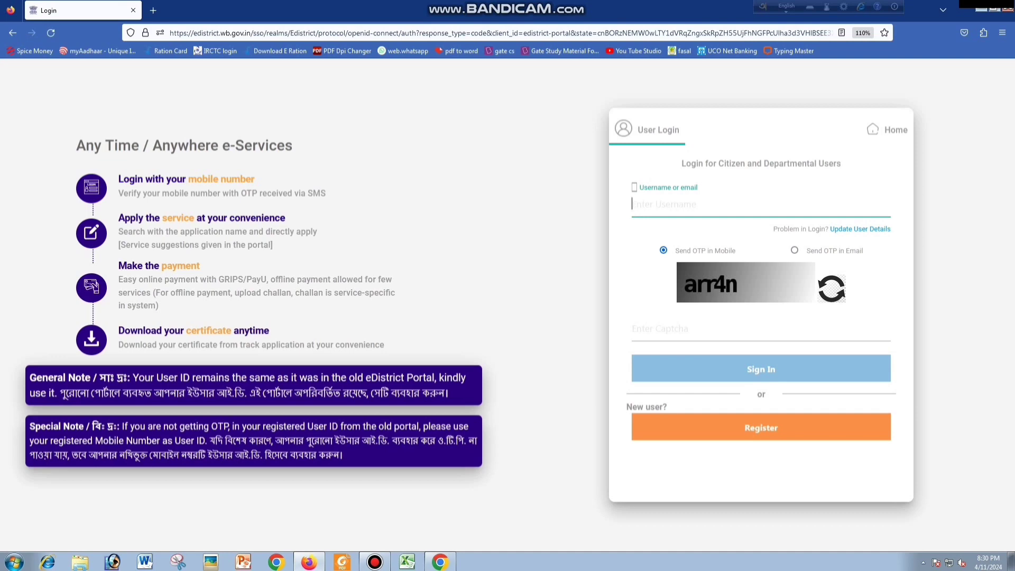
{"action": "key", "text": "Tab"}
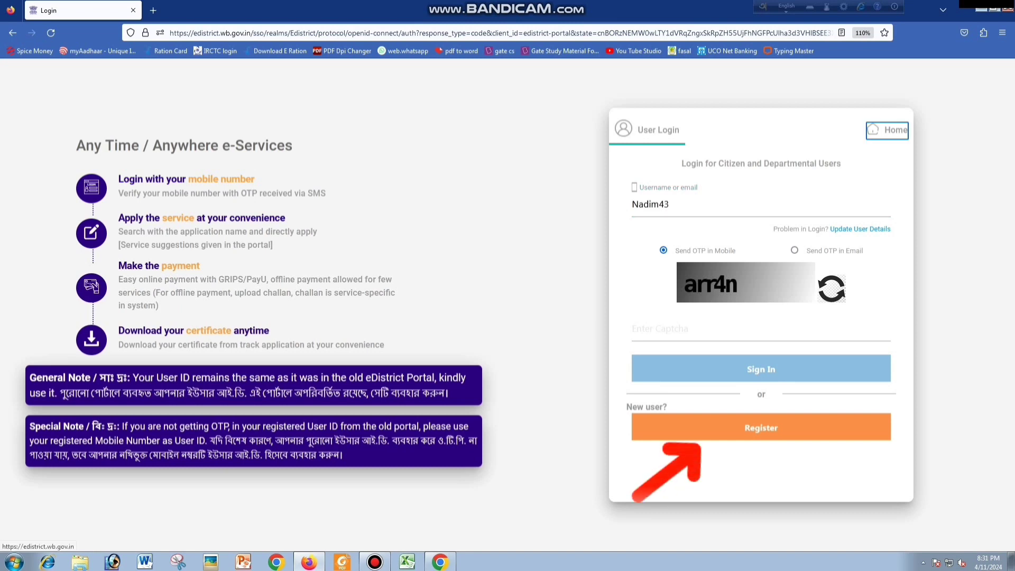
{"action": "key", "text": "Tab"}
{"action": "key", "text": "Tab"}
{"action": "key", "text": "Tab"}
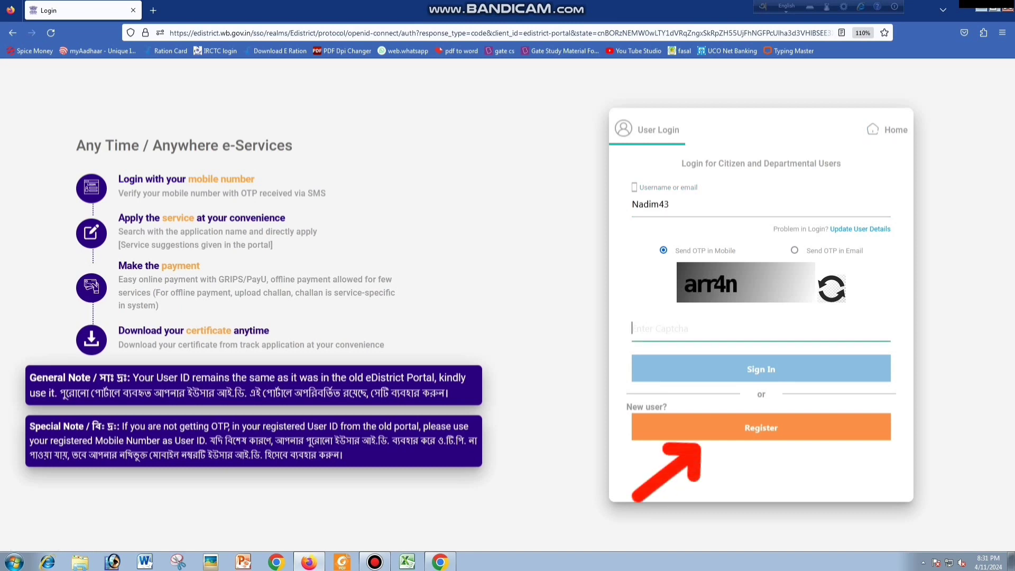
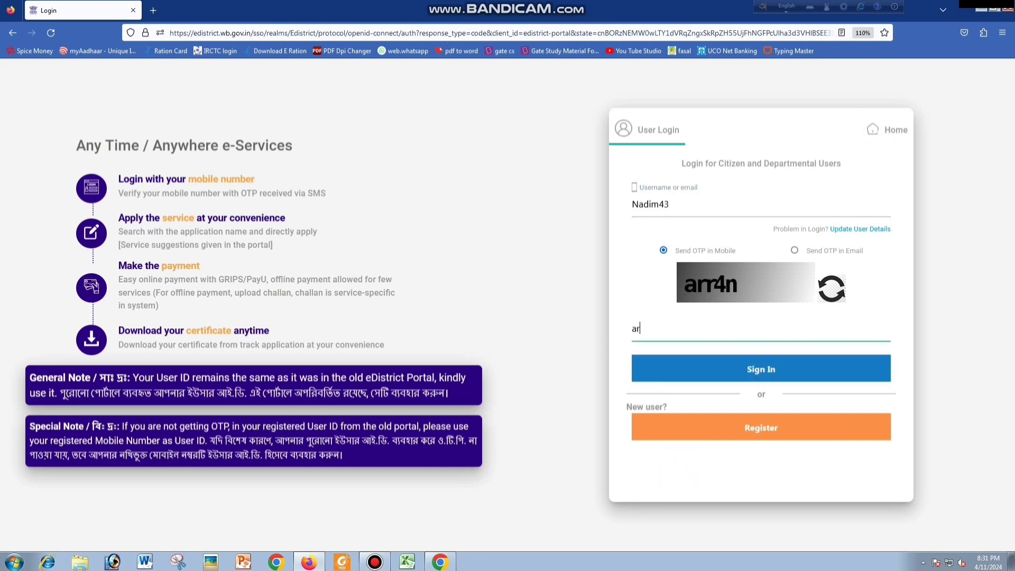
{"action": "key", "text": "BackSpace"}
{"action": "key", "text": "BackSpace"}
{"action": "key", "text": "BackSpace"}
{"action": "key", "text": "BackSpace"}
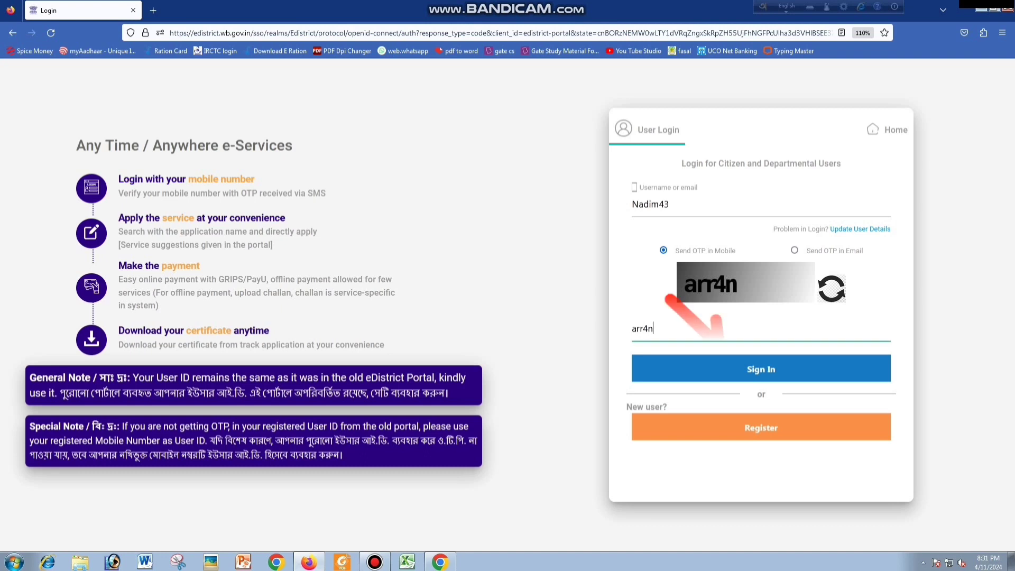
{"action": "key", "text": "Return"}
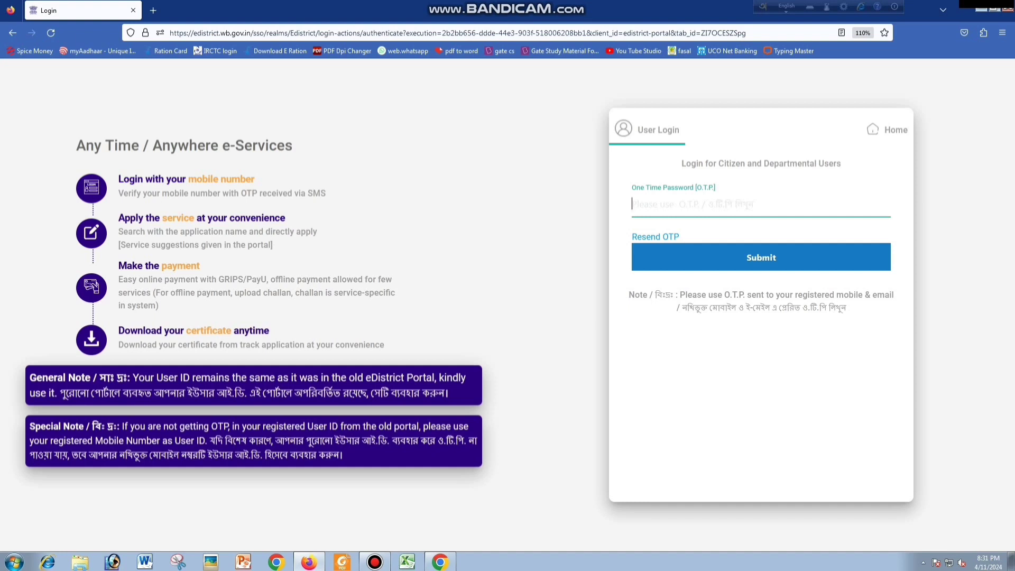
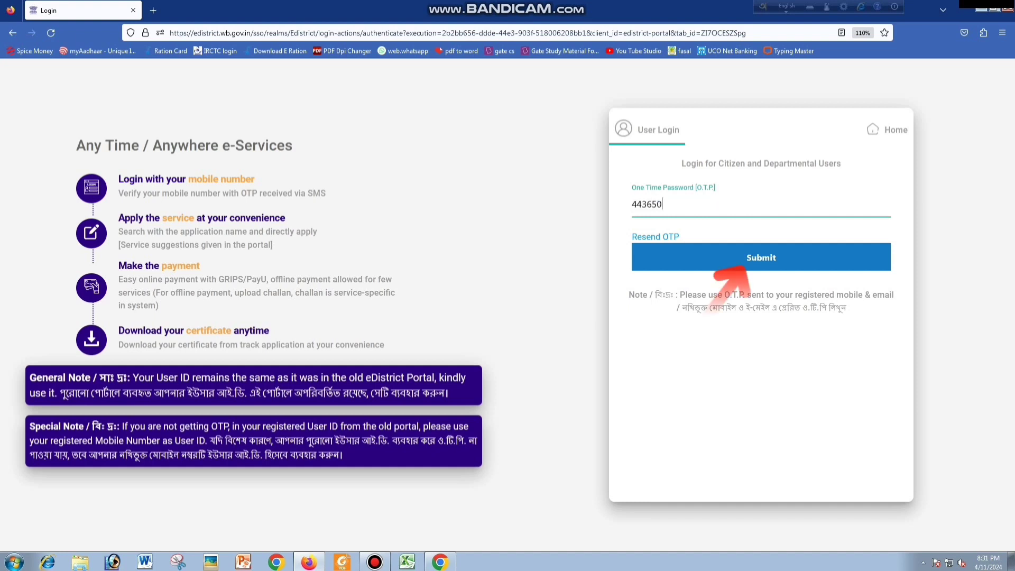
{"action": "key", "text": "Return"}
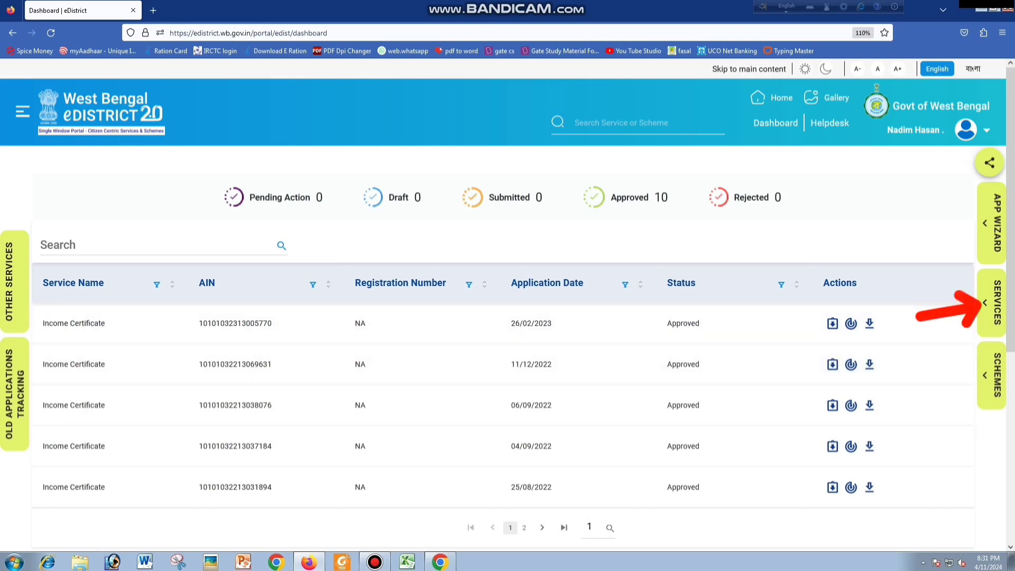
Pick Local Residence (Domicile) Certificate from the Certificates services list
{"action": "left_click", "coordinate": [992, 303]}
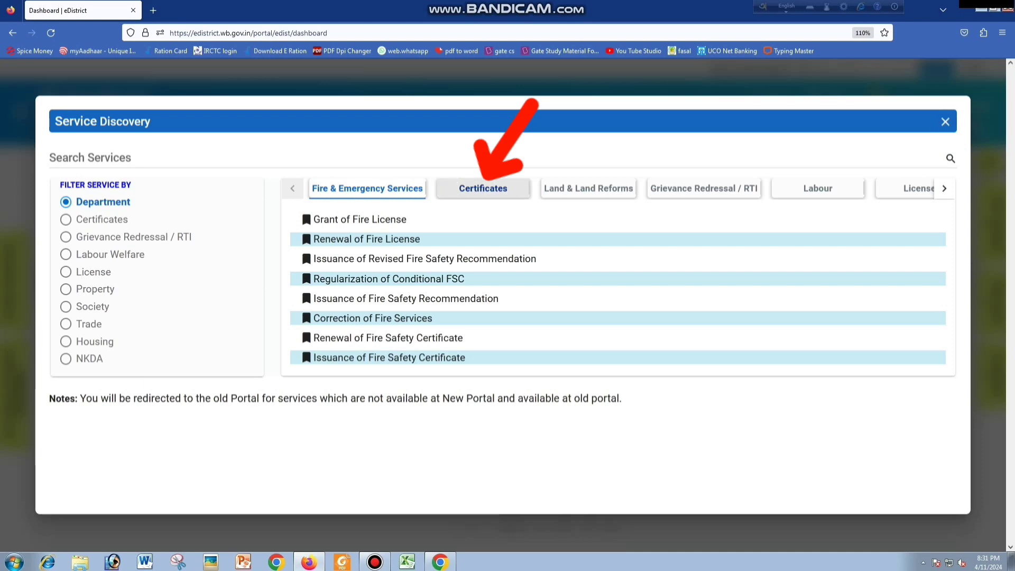
{"action": "left_click", "coordinate": [482, 188]}
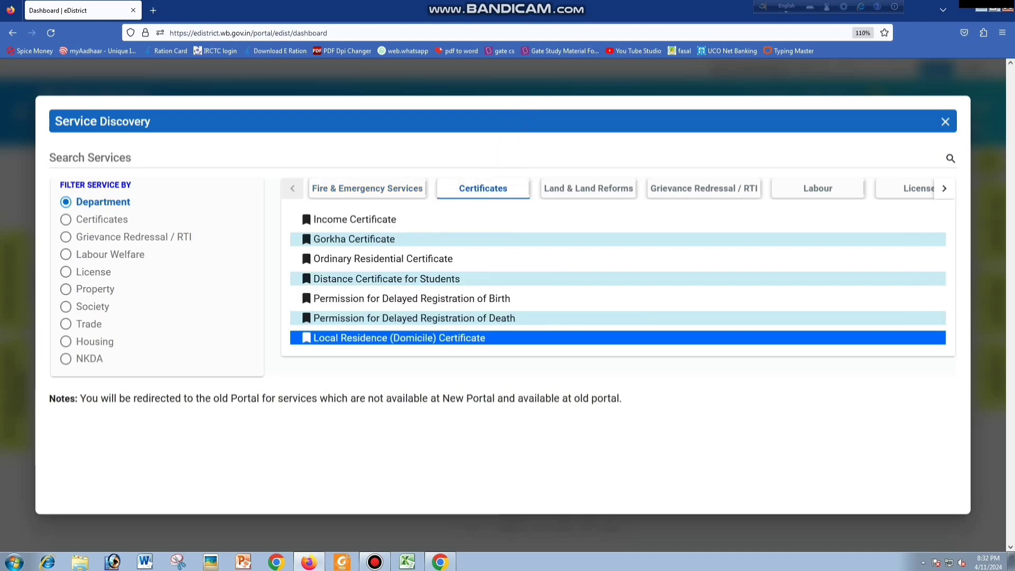
{"action": "left_click", "coordinate": [381, 338]}
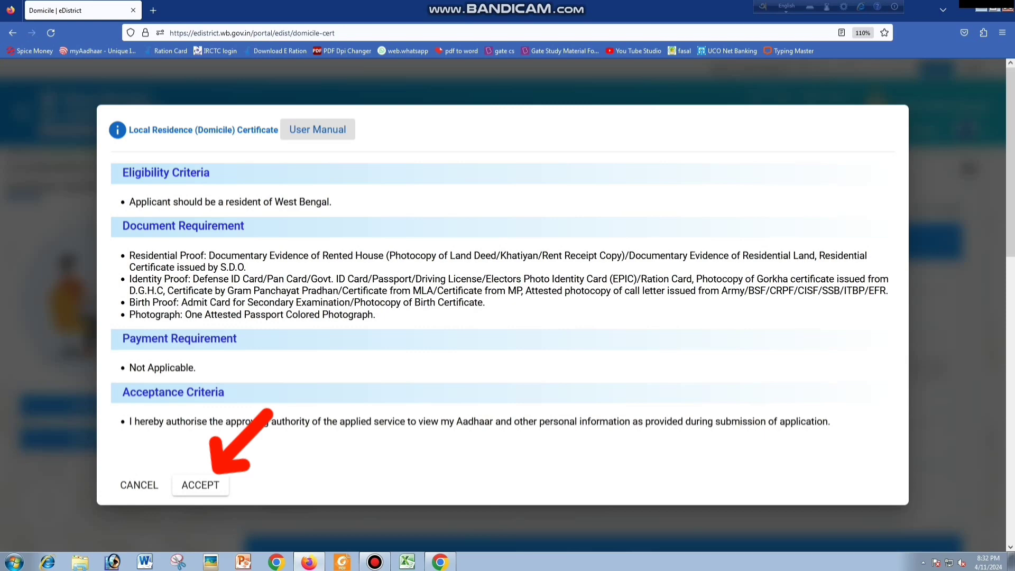
Accept the terms, choose the applicant's salutation, and verify the mobile number by OTP
{"action": "left_click", "coordinate": [195, 484]}
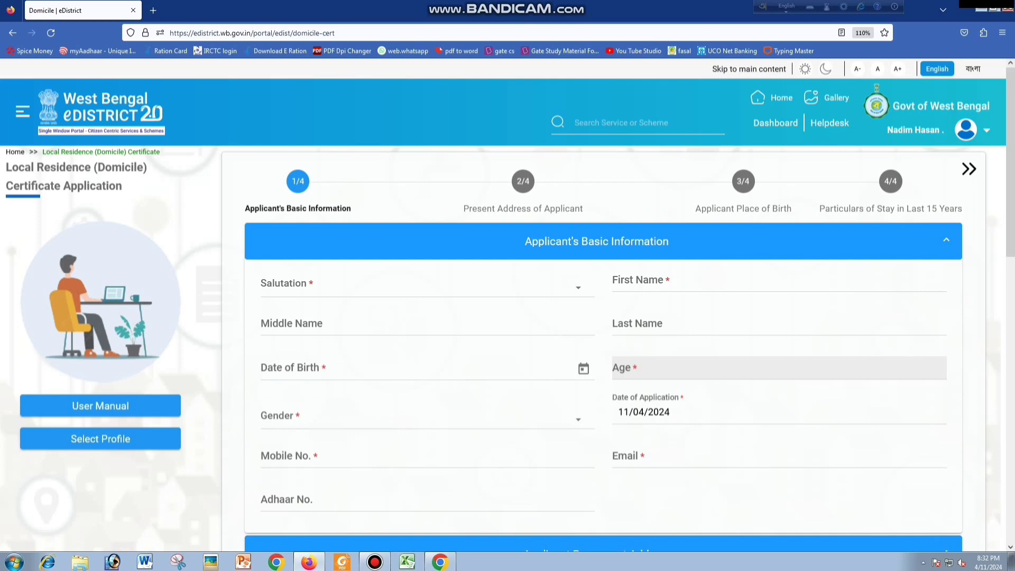
{"action": "left_click", "coordinate": [423, 286]}
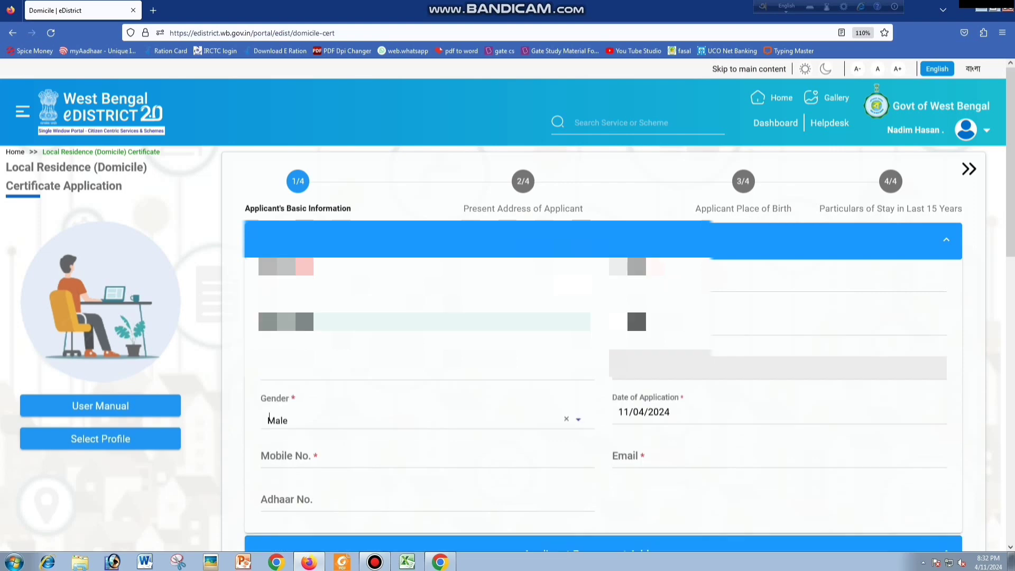
{"action": "left_click", "coordinate": [271, 419]}
{"action": "scroll", "coordinate": [269, 413], "scroll_direction": "down", "scroll_amount": 1}
{"action": "left_click", "coordinate": [268, 393]}
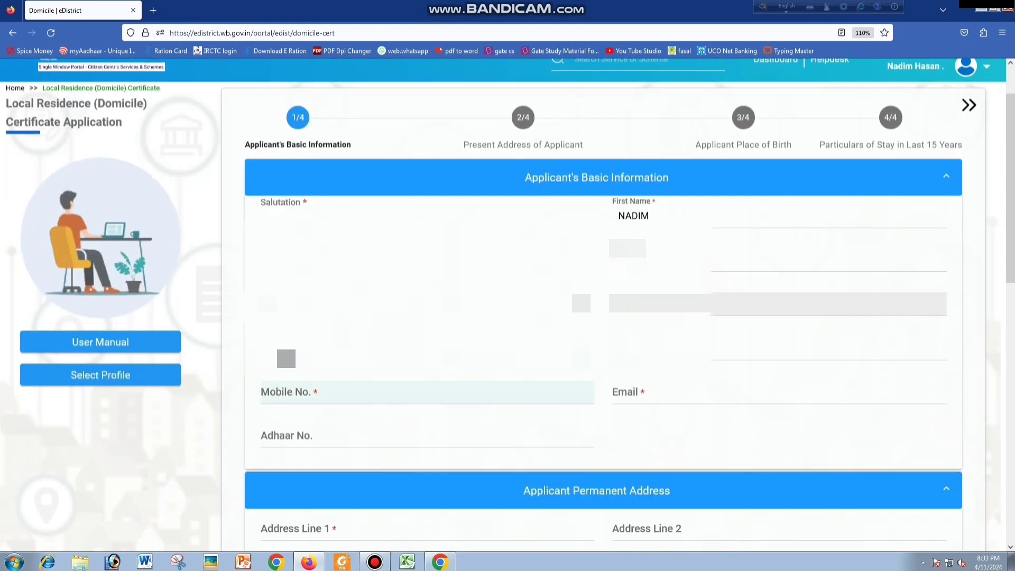
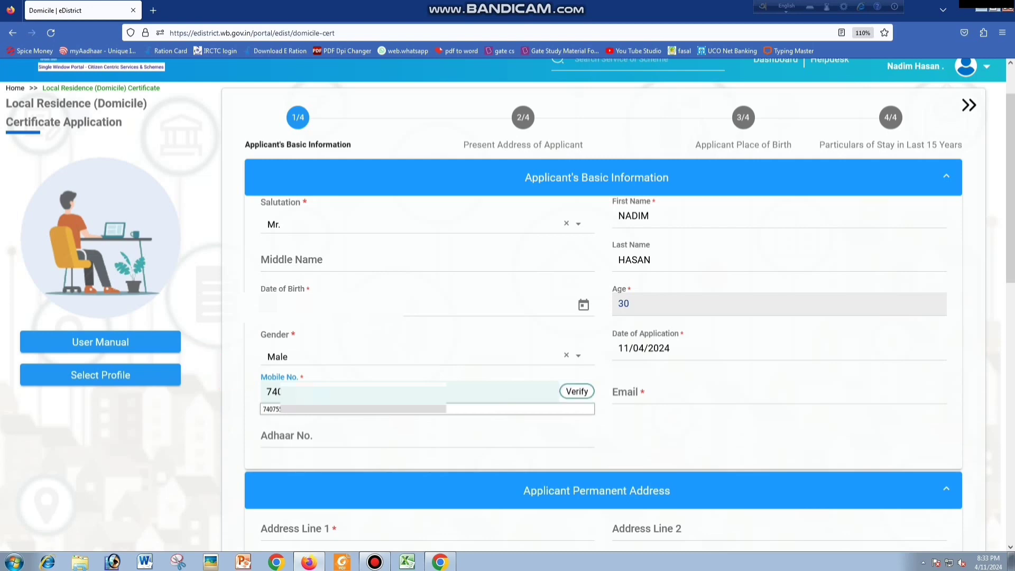
{"action": "left_click", "coordinate": [577, 391]}
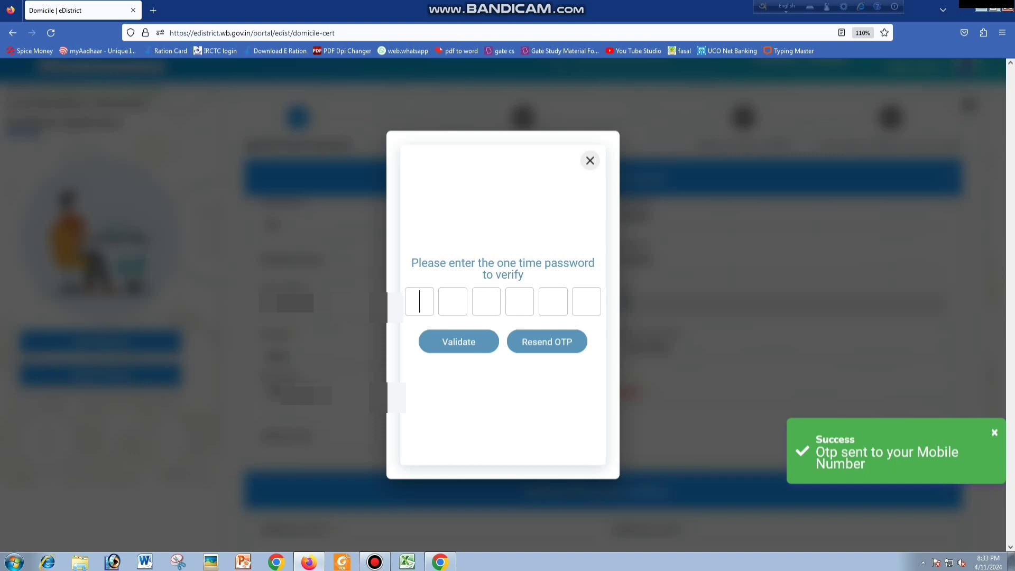
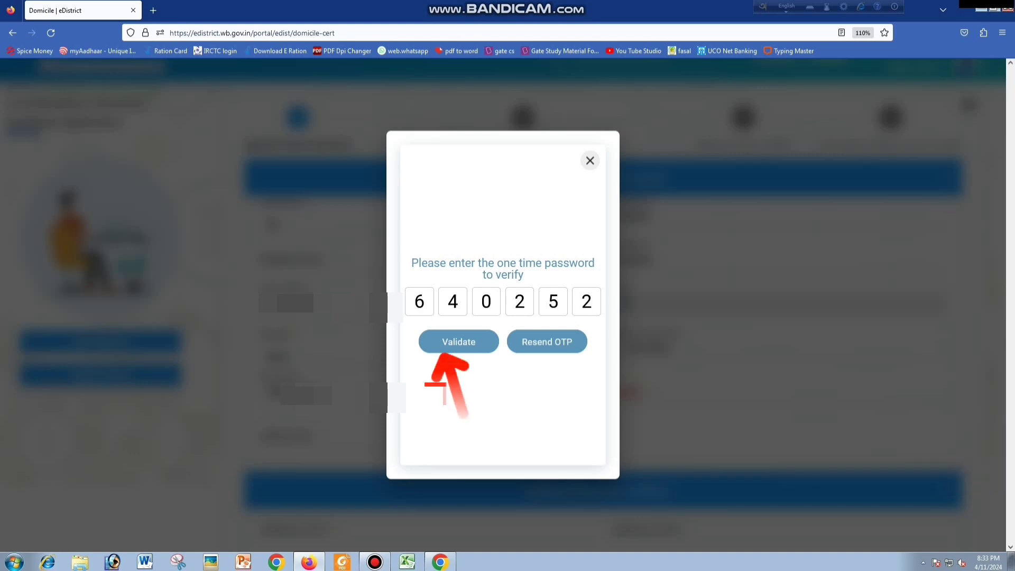
{"action": "left_click", "coordinate": [458, 342]}
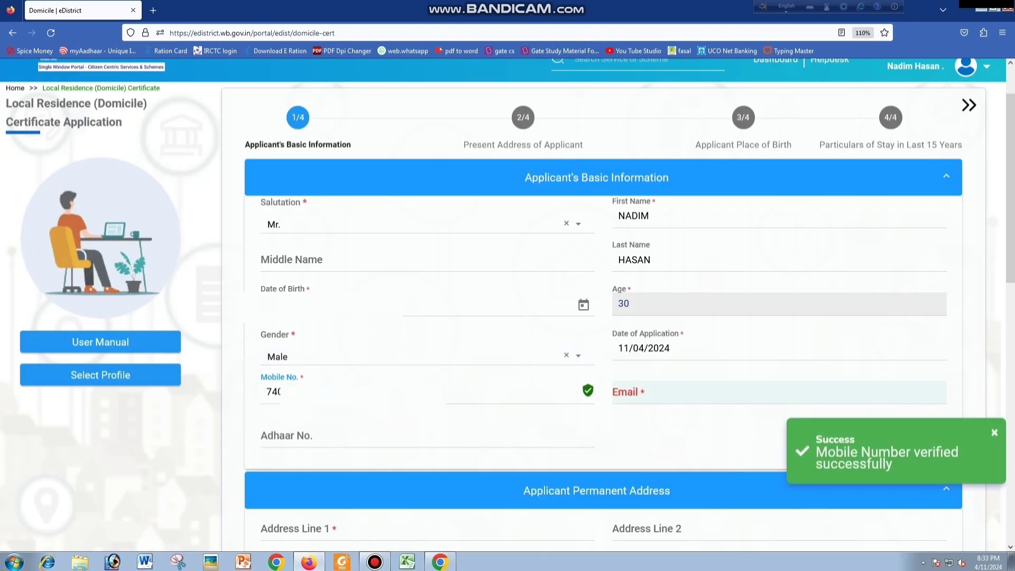
Enter the applicant's e-mail, Aadhaar number, address line 1 and pin code, then save
{"action": "left_click", "coordinate": [688, 391]}
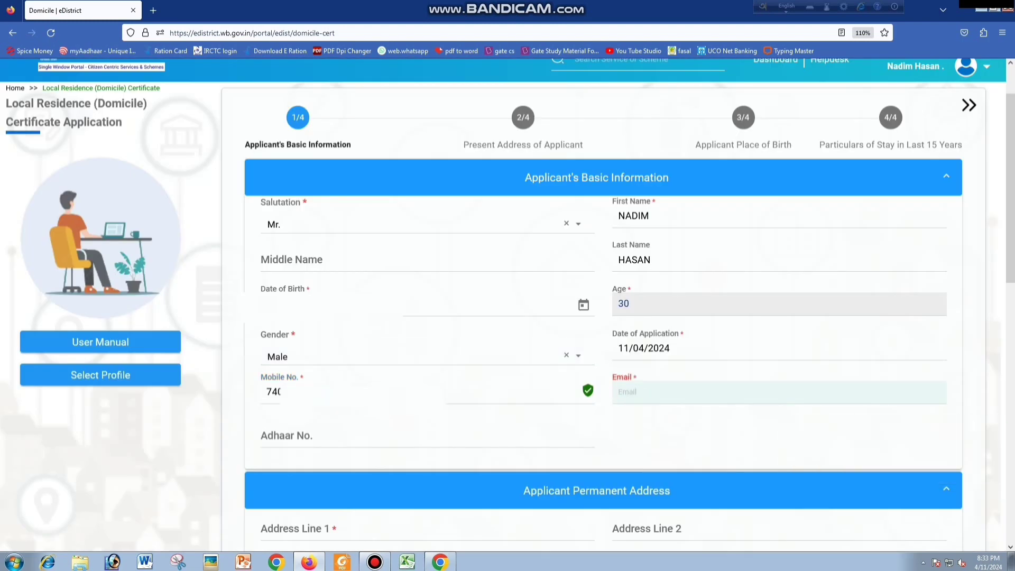
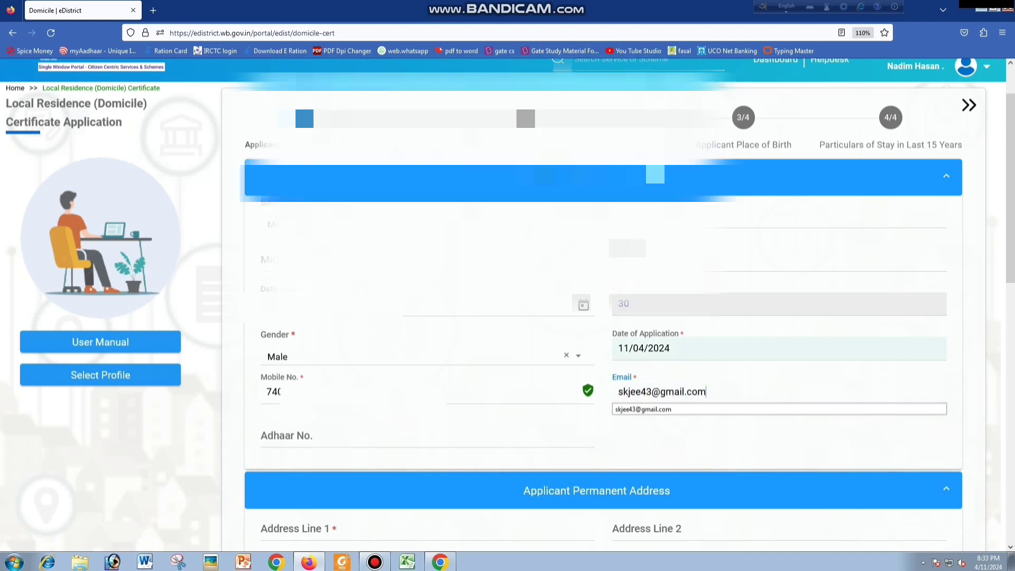
{"action": "key", "text": "Tab"}
{"action": "scroll", "coordinate": [637, 242], "scroll_direction": "down", "scroll_amount": 3}
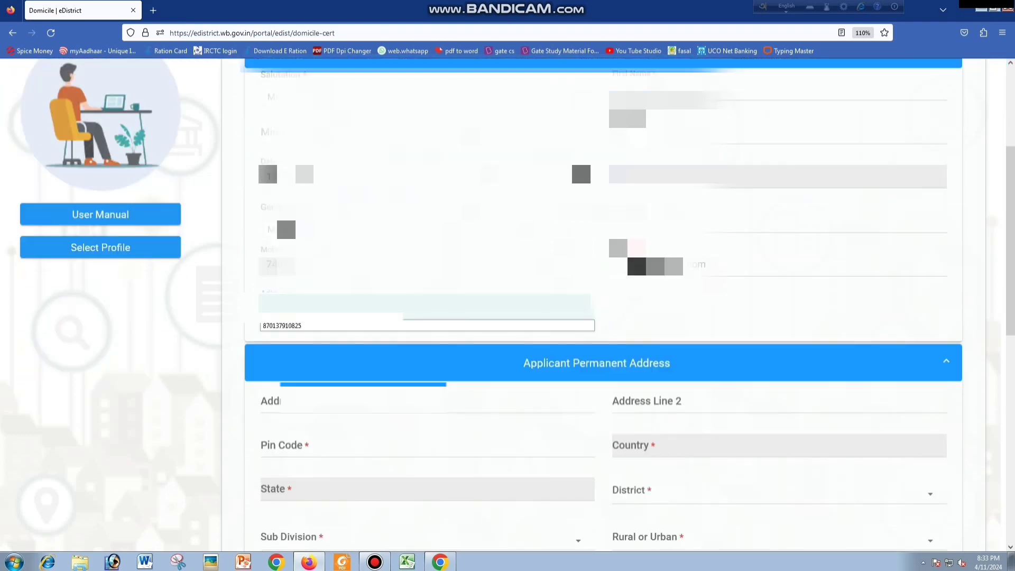
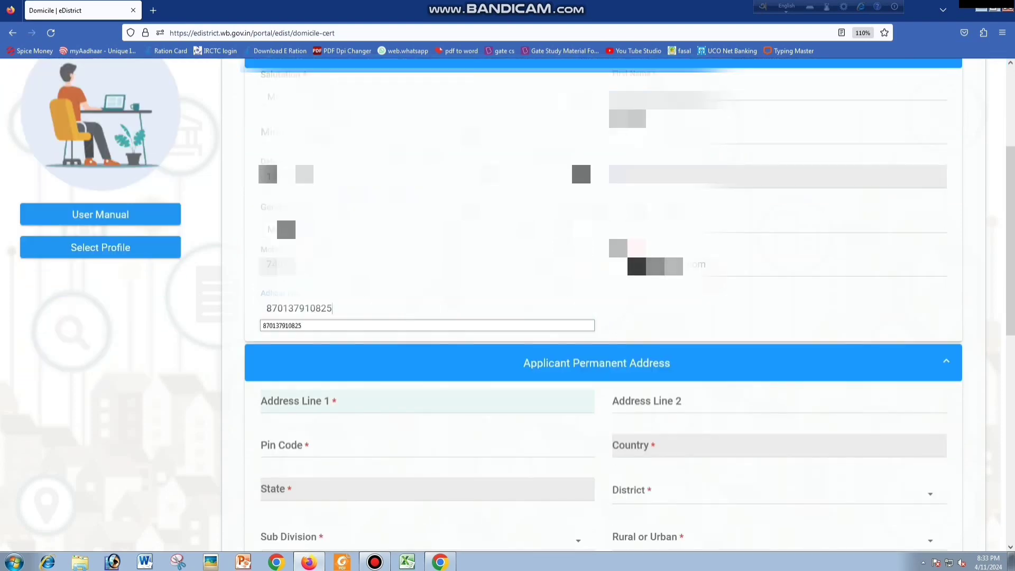
{"action": "key", "text": "Tab"}
{"action": "type", "text": "BAR HALLYAN"}
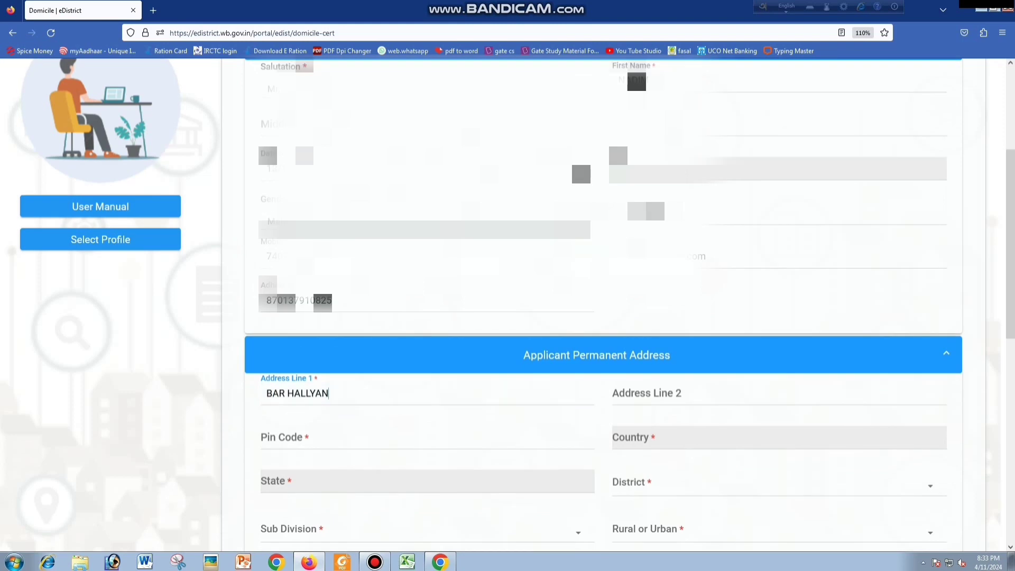
{"action": "scroll", "coordinate": [636, 242], "scroll_direction": "down", "scroll_amount": 4}
{"action": "left_click", "coordinate": [267, 252]}
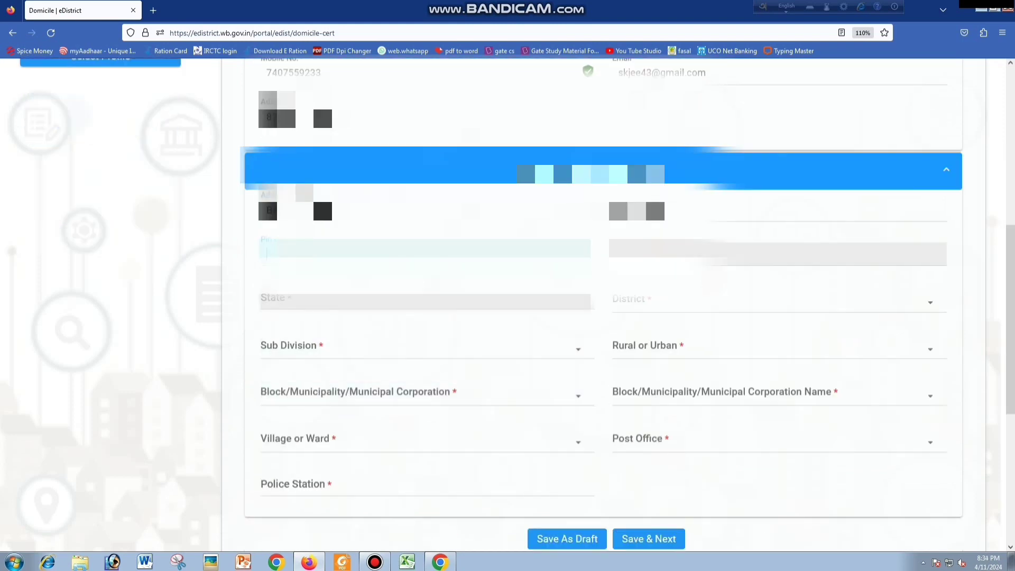
{"action": "type", "text": "7"}
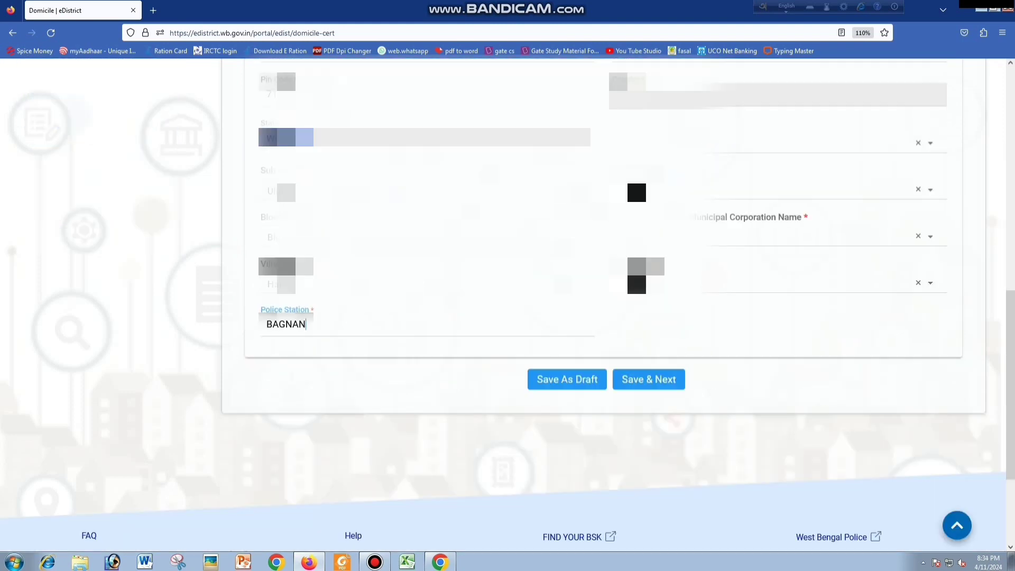
{"action": "left_click", "coordinate": [664, 382]}
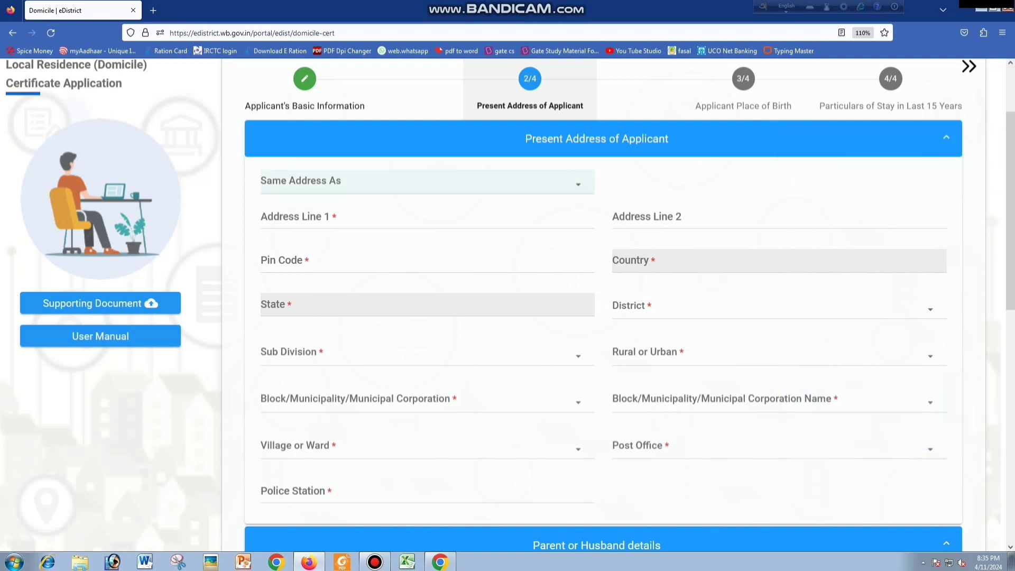
Set the present address's Same Address As to Permanent Address of Applicant
{"action": "left_click", "coordinate": [583, 178]}
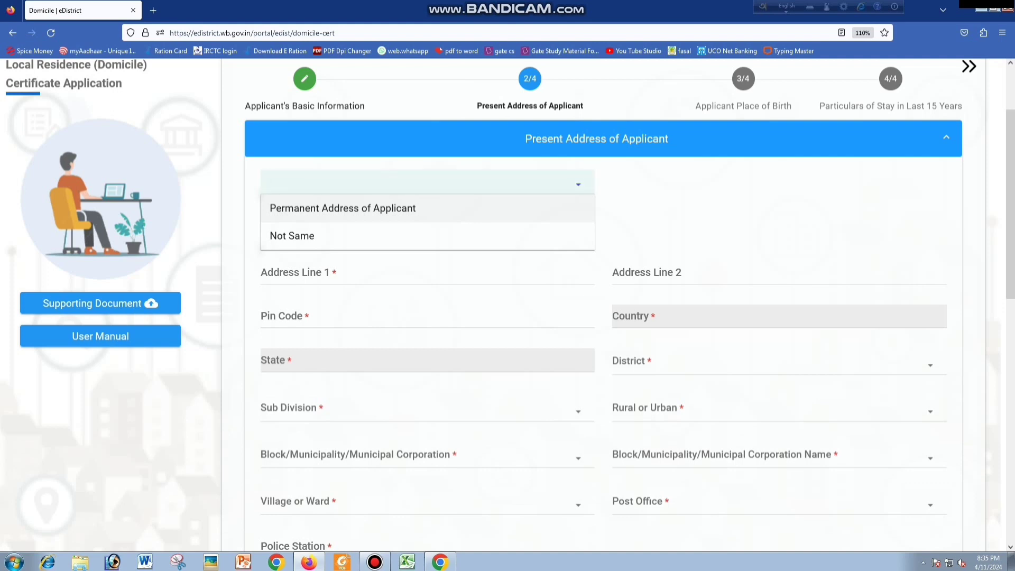
{"action": "key", "text": "Return"}
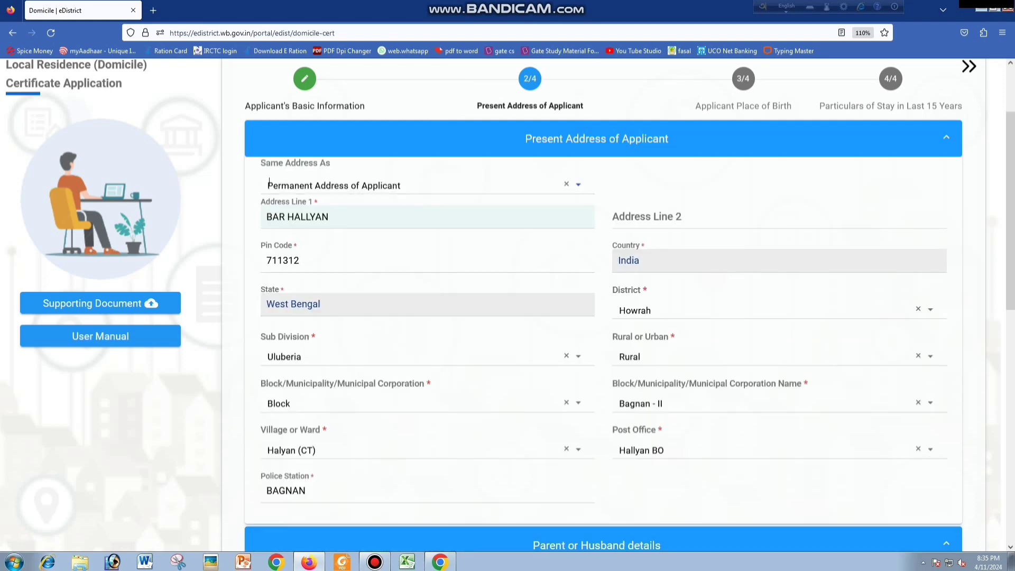
Choose Father as the relation with salutation Mr., and enter the father's first and last name
{"action": "scroll", "coordinate": [269, 183], "scroll_direction": "down", "scroll_amount": 3}
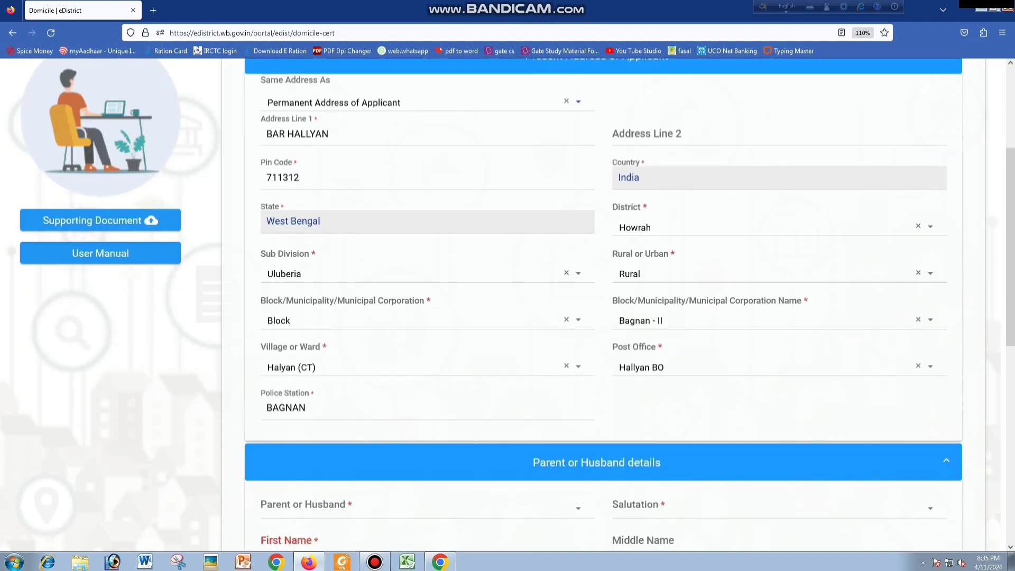
{"action": "scroll", "coordinate": [603, 318], "scroll_direction": "down", "scroll_amount": 3}
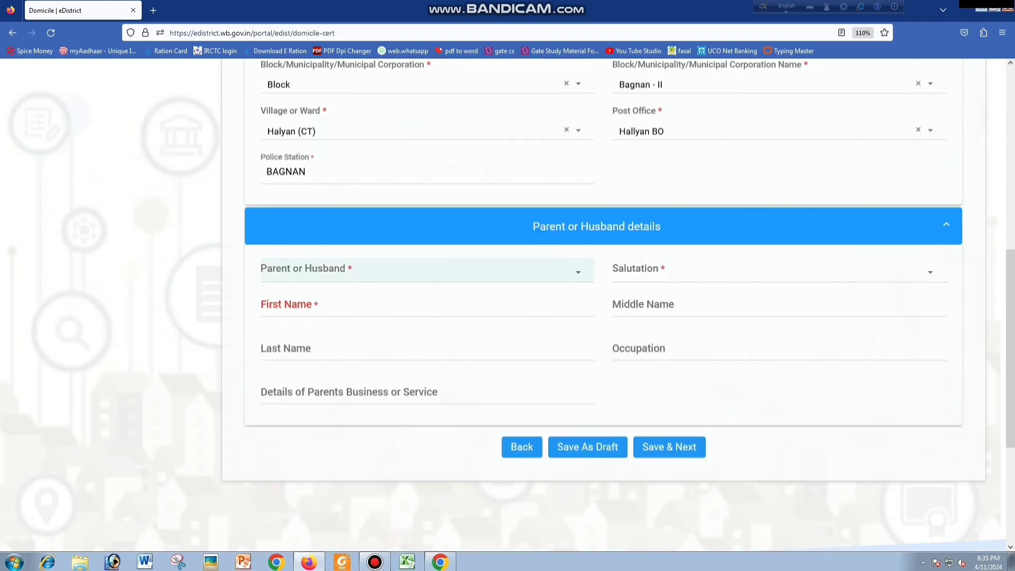
{"action": "key", "text": "Down"}
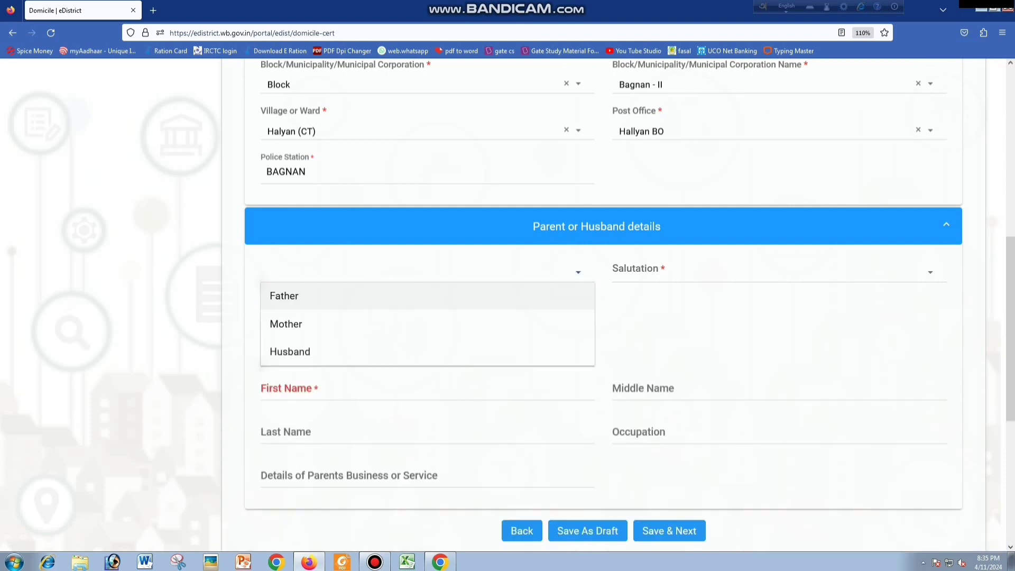
{"action": "key", "text": "Down"}
{"action": "key", "text": "Up"}
{"action": "key", "text": "Up"}
{"action": "key", "text": "Up"}
{"action": "key", "text": "Up"}
{"action": "key", "text": "Return"}
{"action": "key", "text": "Tab"}
{"action": "key", "text": "Down"}
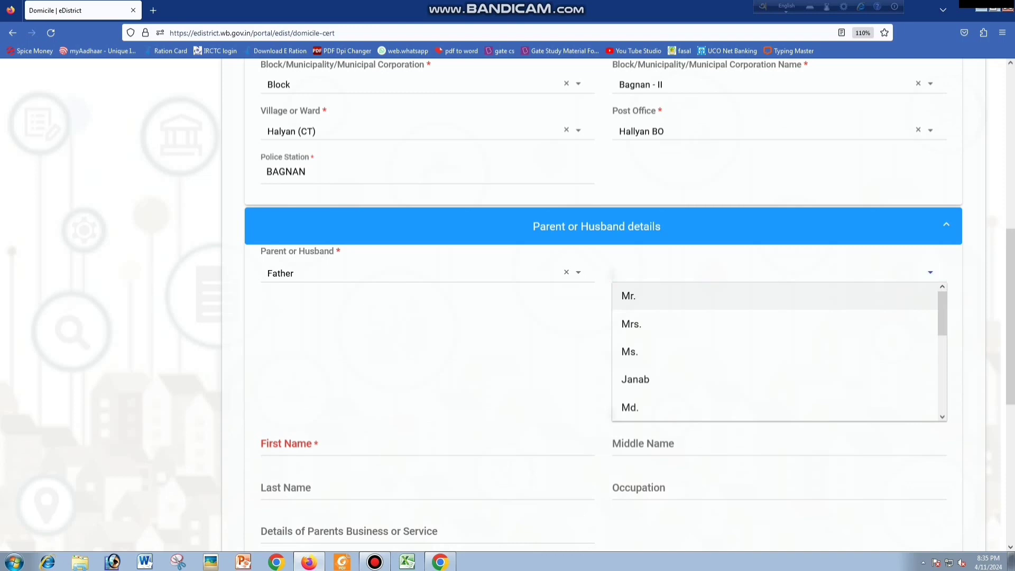
{"action": "key", "text": "Return"}
{"action": "key", "text": "Tab"}
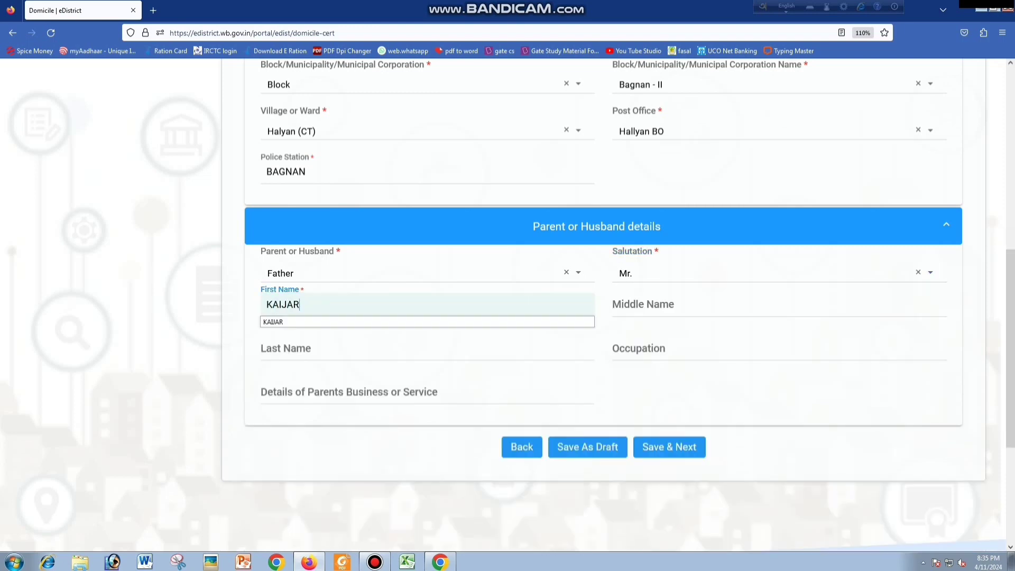
{"action": "key", "text": "Tab"}
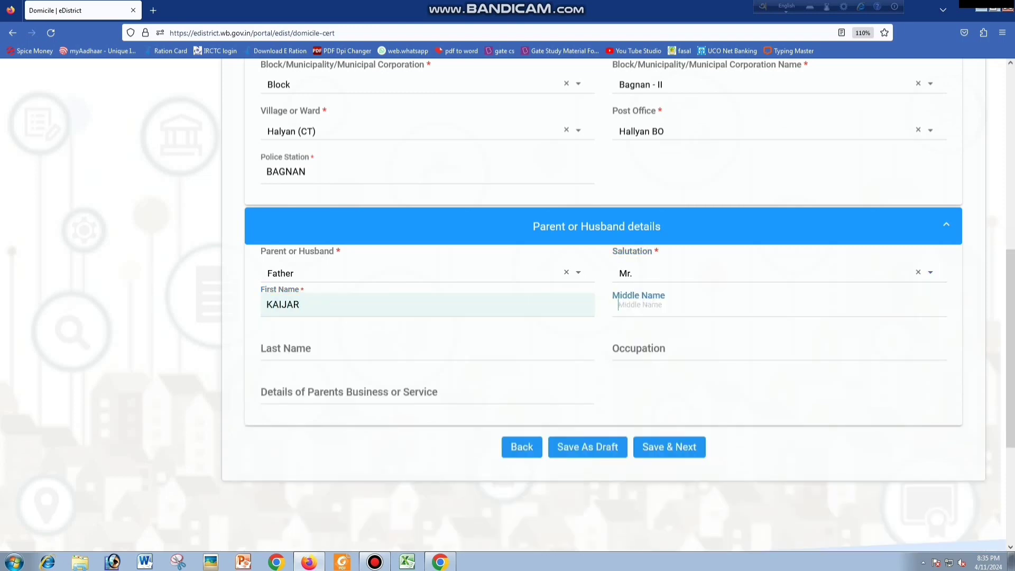
{"action": "key", "text": "Tab"}
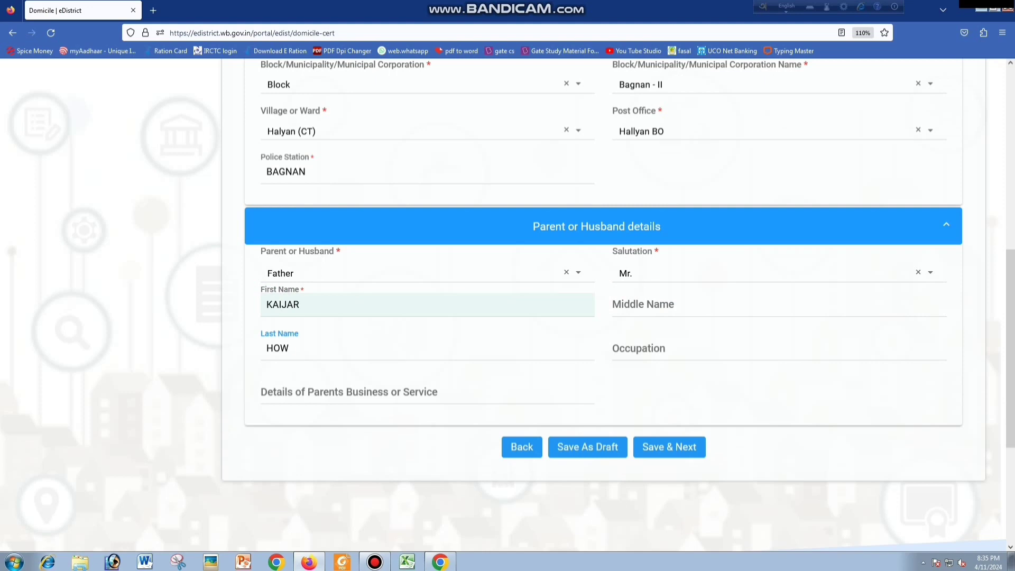
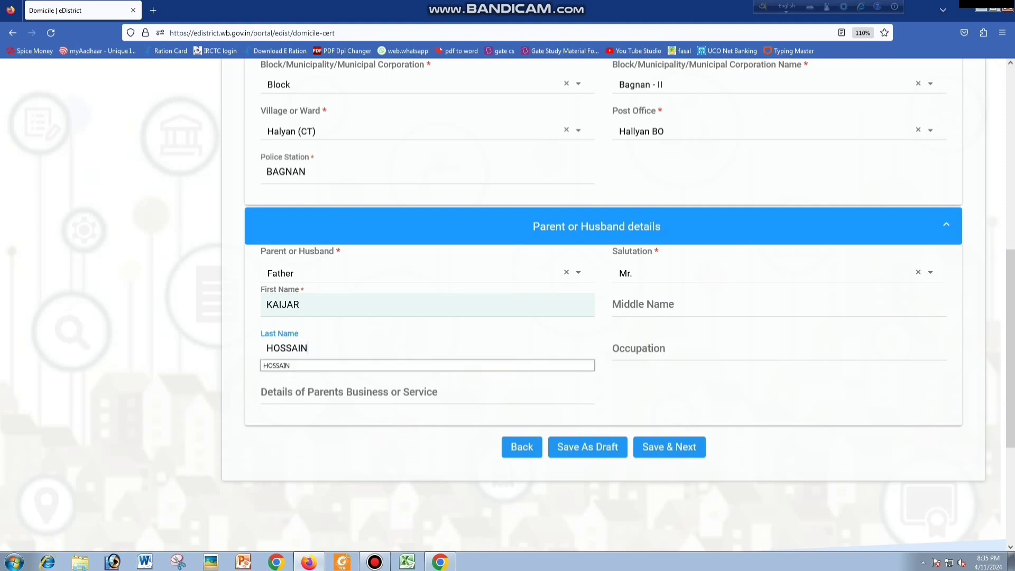
Set occupation BUSINESS with details READYMADE GARMENT BUSINESS and save
{"action": "key", "text": "Tab"}
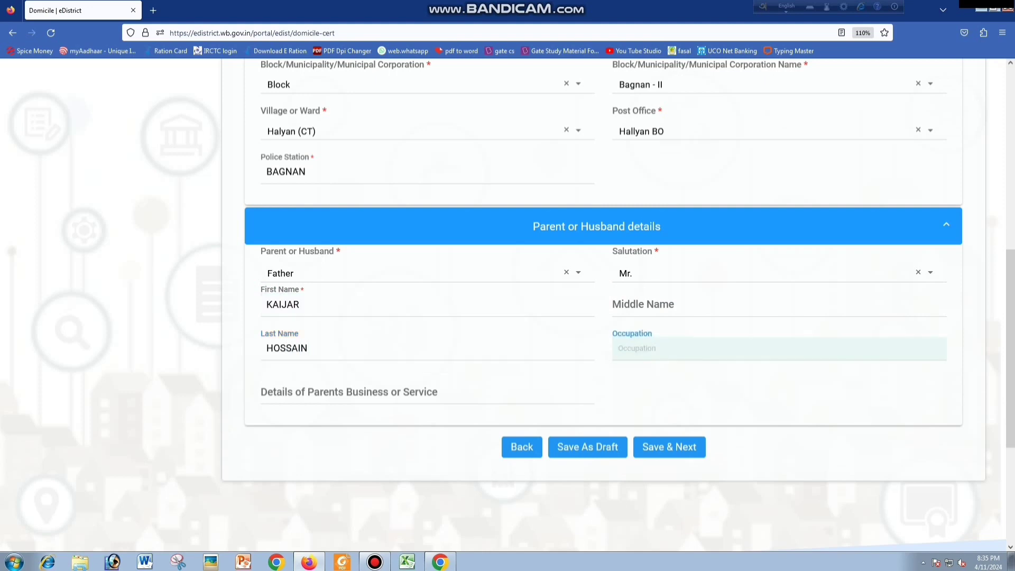
{"action": "type", "text": "BUSINESS"}
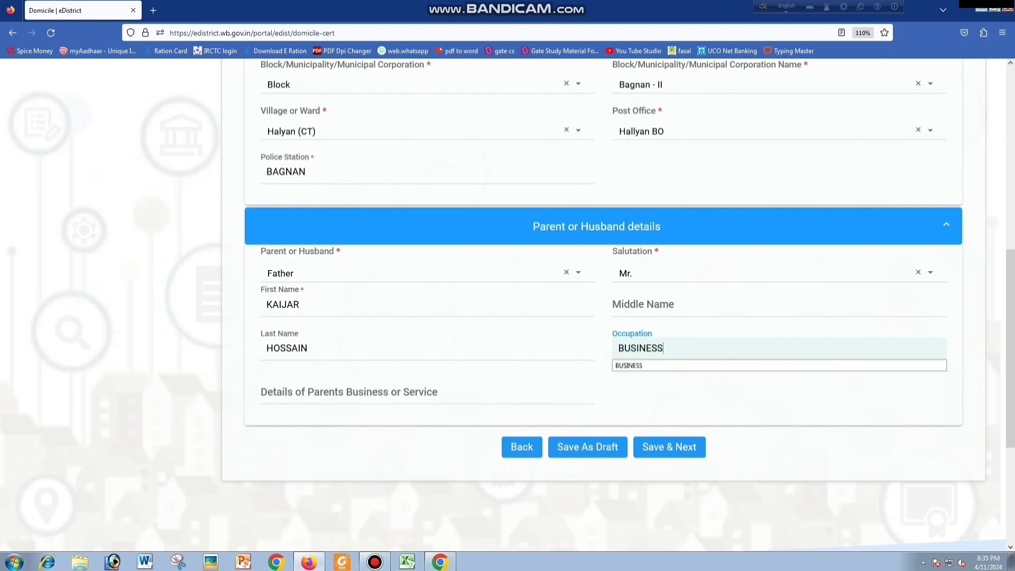
{"action": "key", "text": "Tab"}
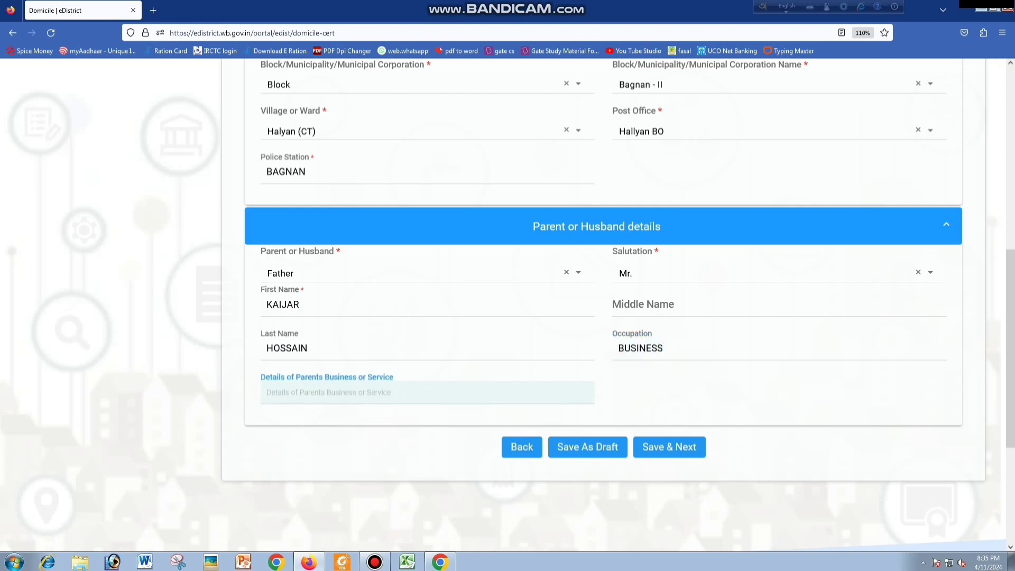
{"action": "type", "text": "READYMADE "}
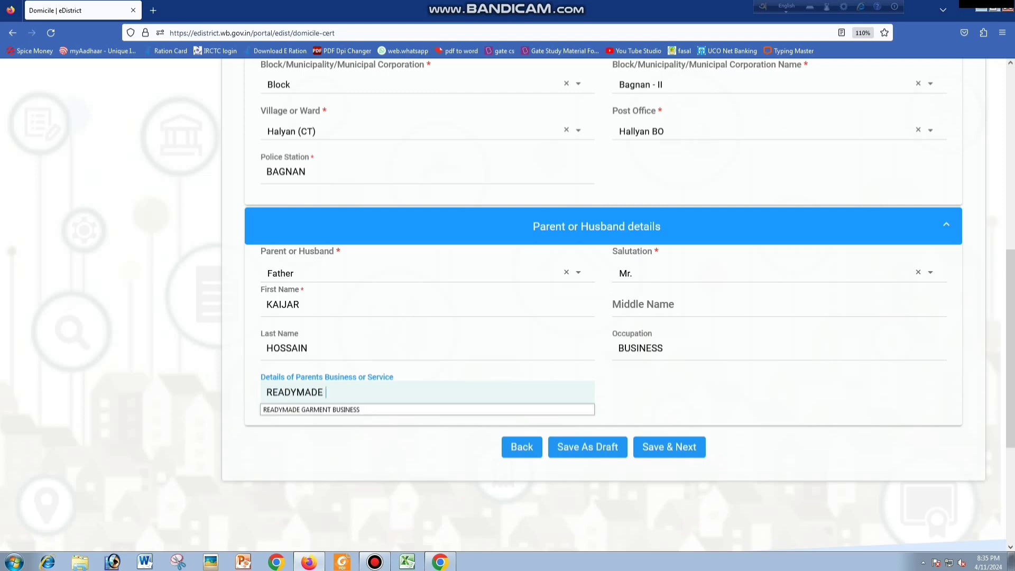
{"action": "type", "text": "GARMENT BUSINESS"}
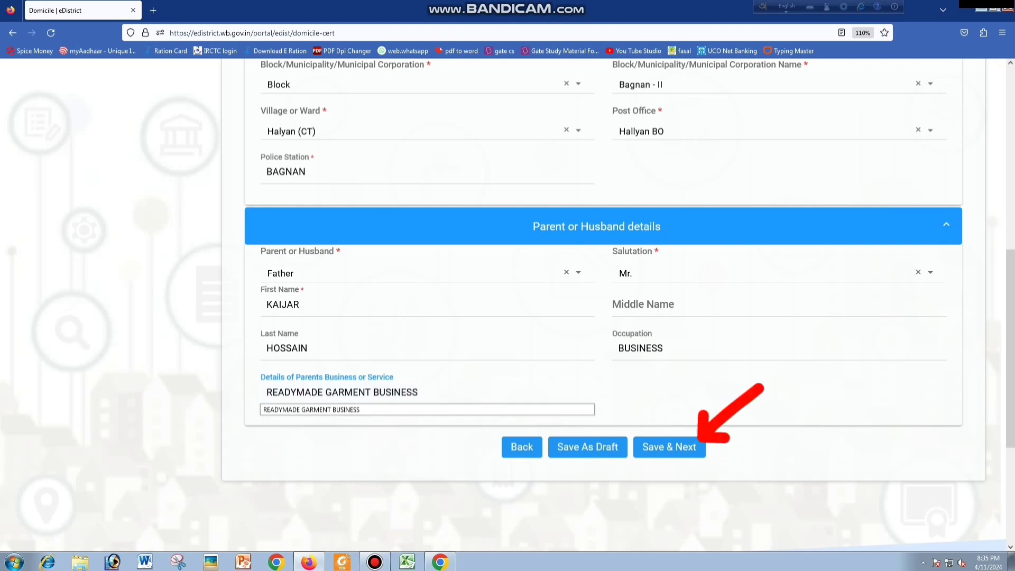
{"action": "left_click", "coordinate": [669, 447]}
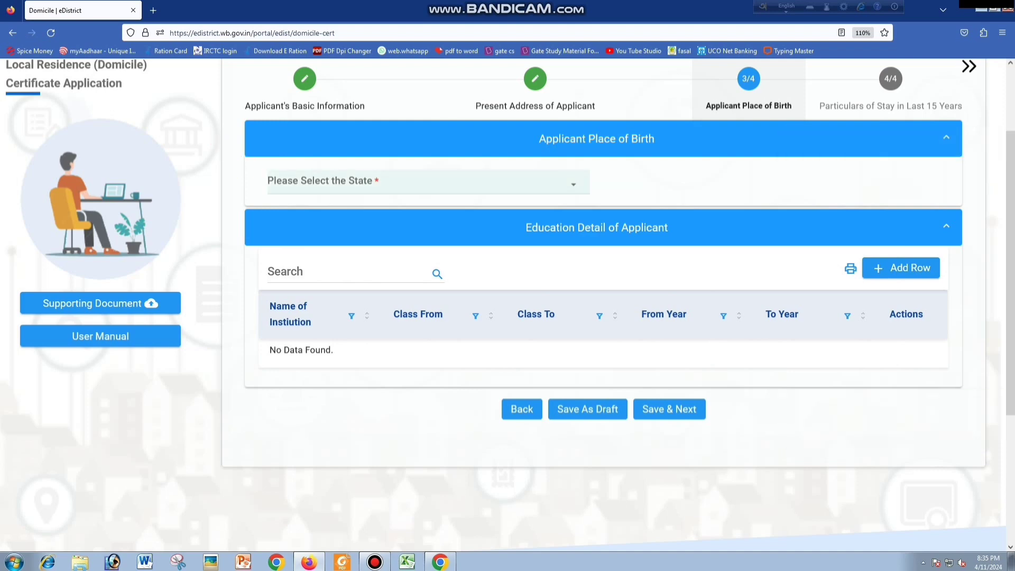
Set birth state to West Bengal and place of birth same as Permanent Address of Applicant
{"action": "left_click", "coordinate": [370, 181]}
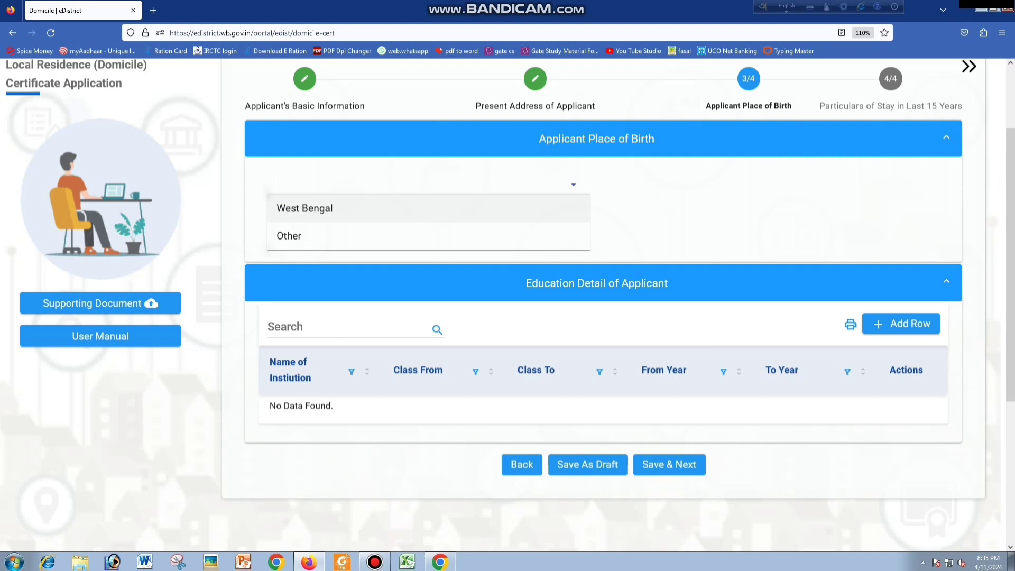
{"action": "left_click", "coordinate": [304, 208]}
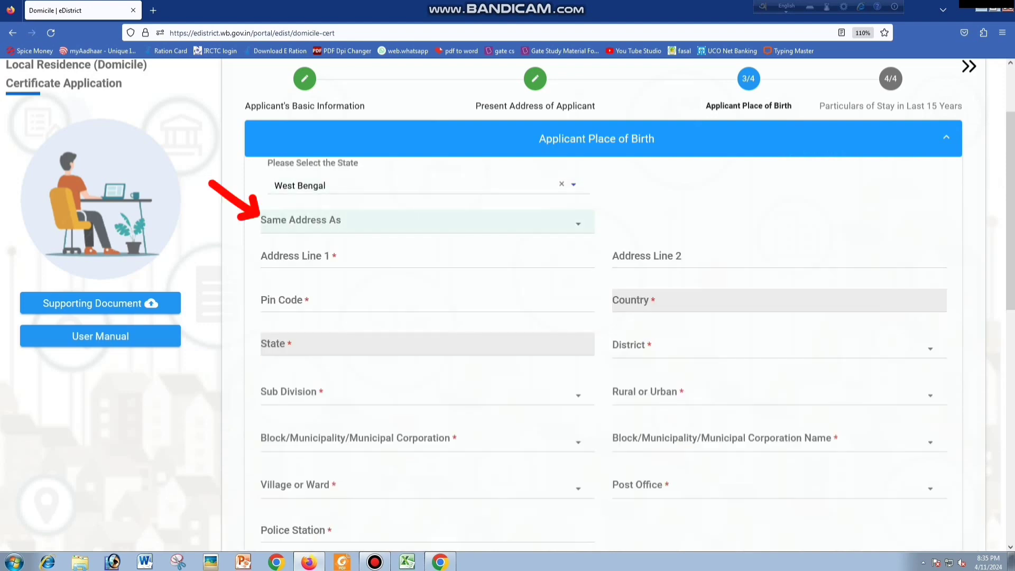
{"action": "left_click", "coordinate": [417, 221]}
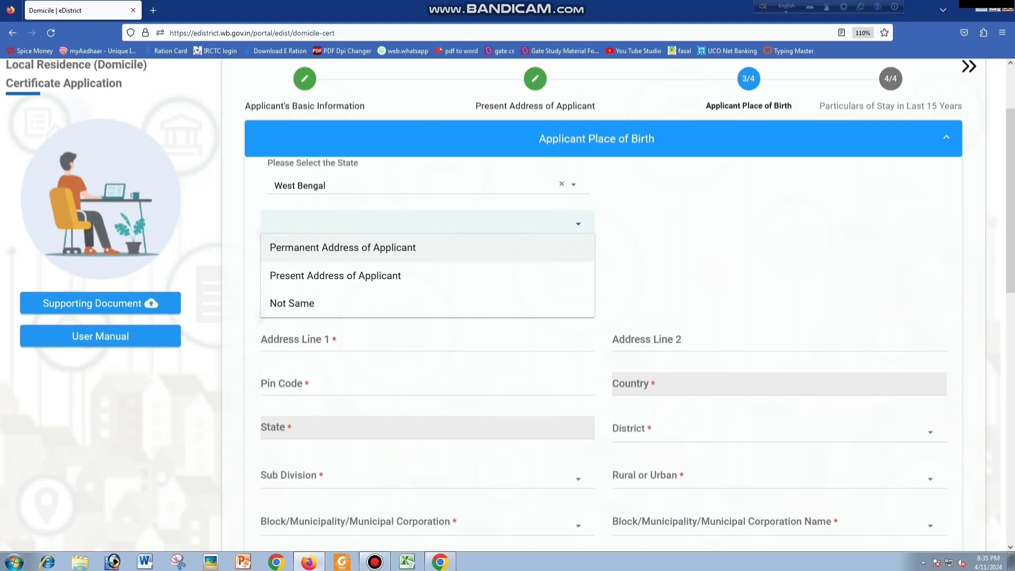
{"action": "key", "text": "Return"}
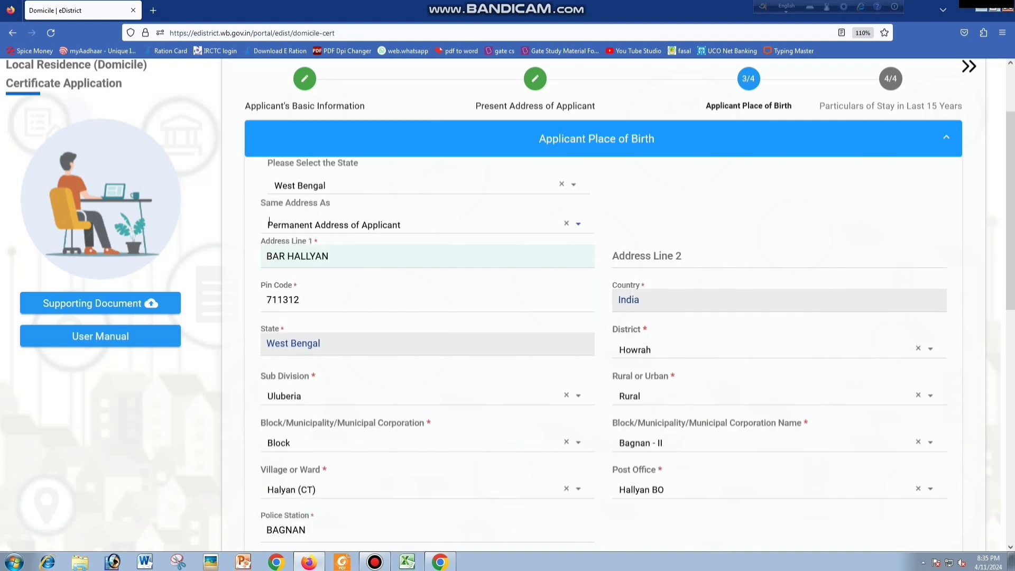
{"action": "scroll", "coordinate": [508, 305], "scroll_direction": "down", "scroll_amount": 5}
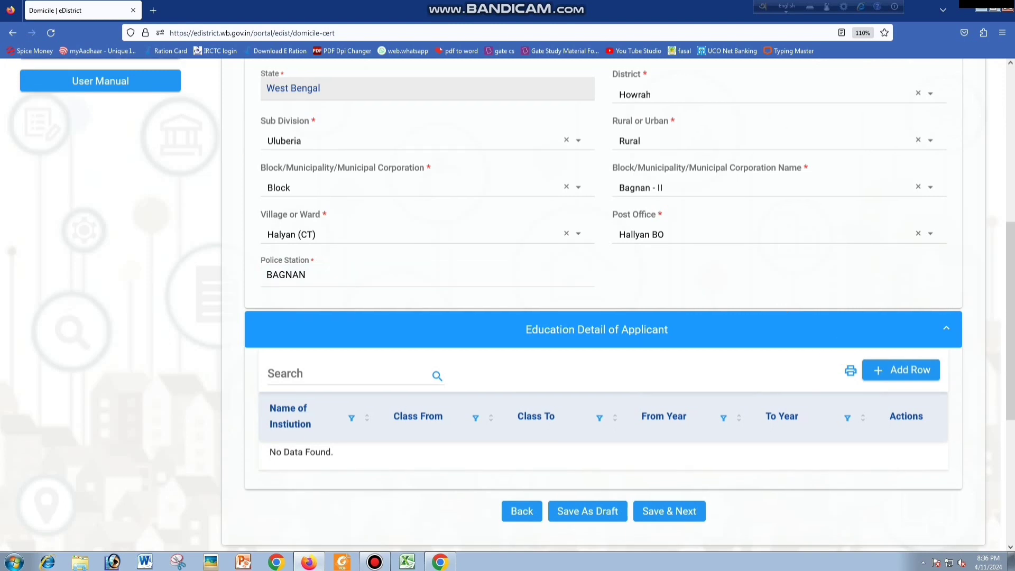
Add MUGKALYAN HIGH SCHOOL (class V to XII, 2003–2011) to education, then start another row
{"action": "left_click", "coordinate": [901, 370]}
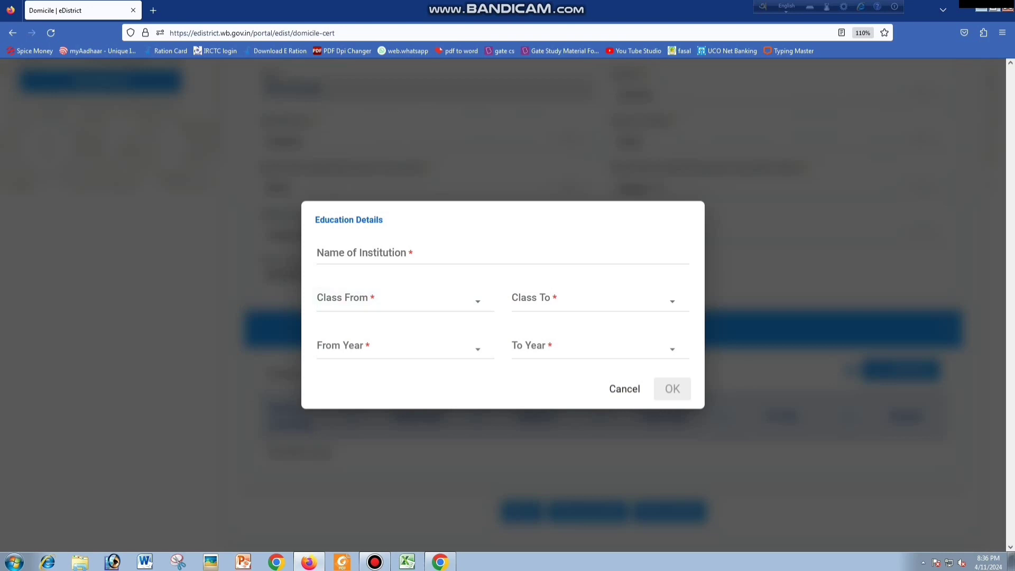
{"action": "left_click", "coordinate": [503, 252]}
{"action": "type", "text": "MU"}
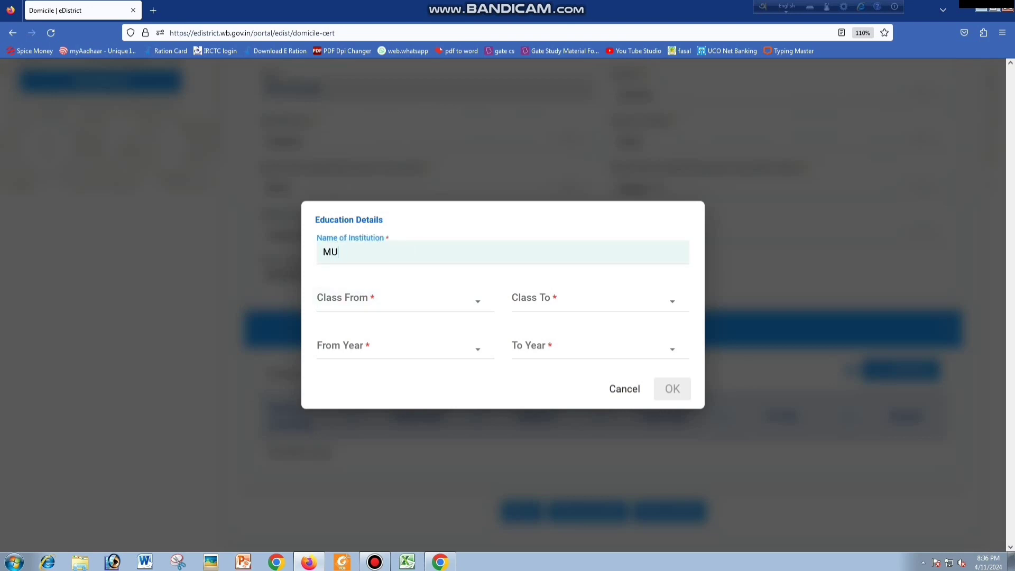
{"action": "type", "text": "GKALYAN HIGH SCHOOL"}
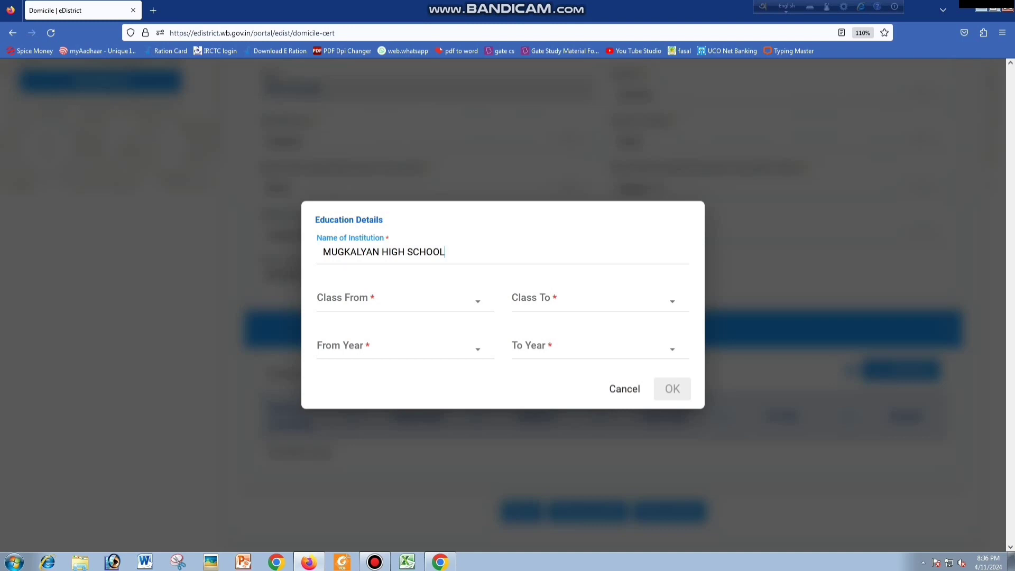
{"action": "left_click", "coordinate": [397, 299]}
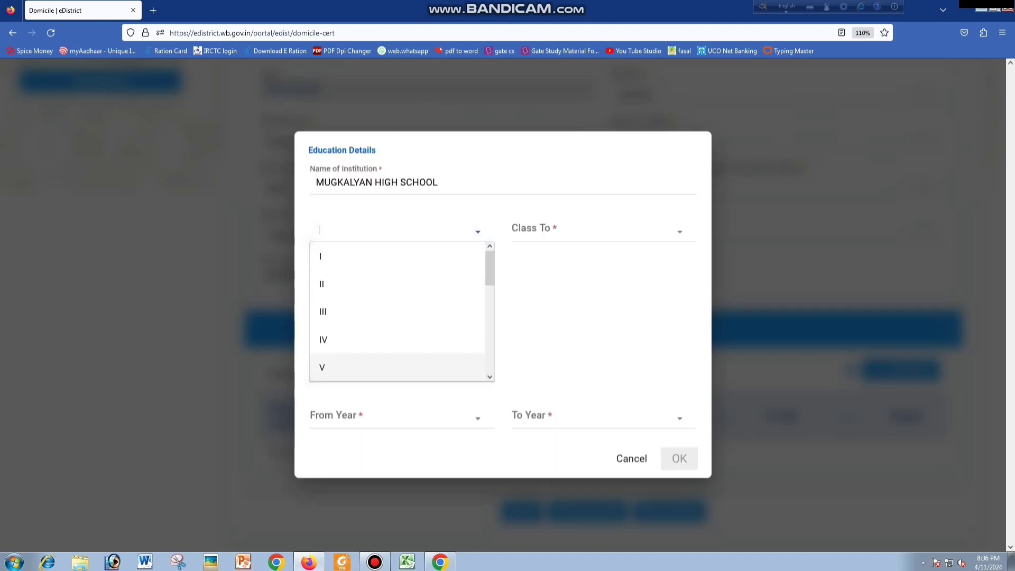
{"action": "left_click", "coordinate": [322, 367]}
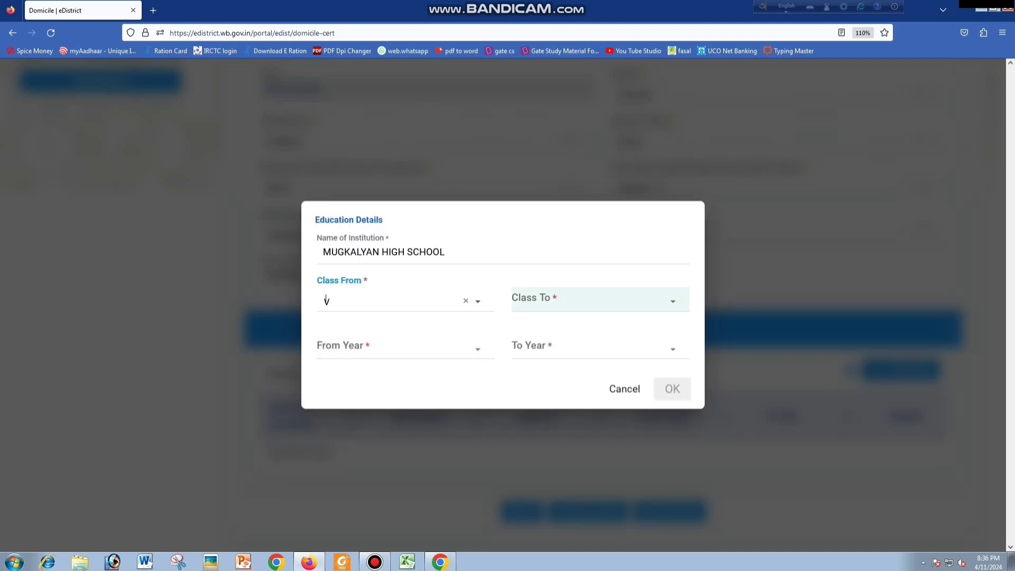
{"action": "left_click", "coordinate": [582, 296]}
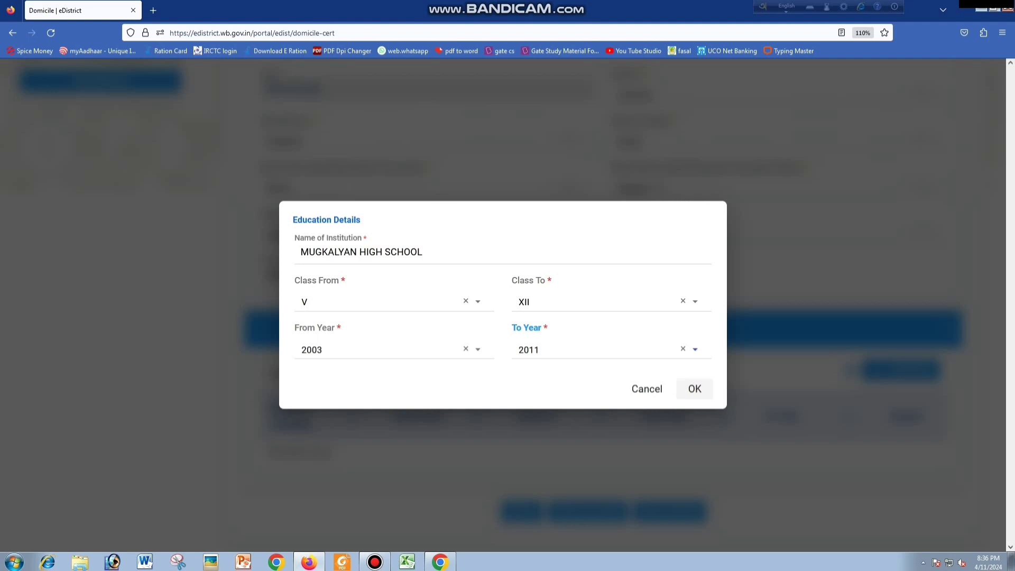
{"action": "left_click", "coordinate": [693, 387]}
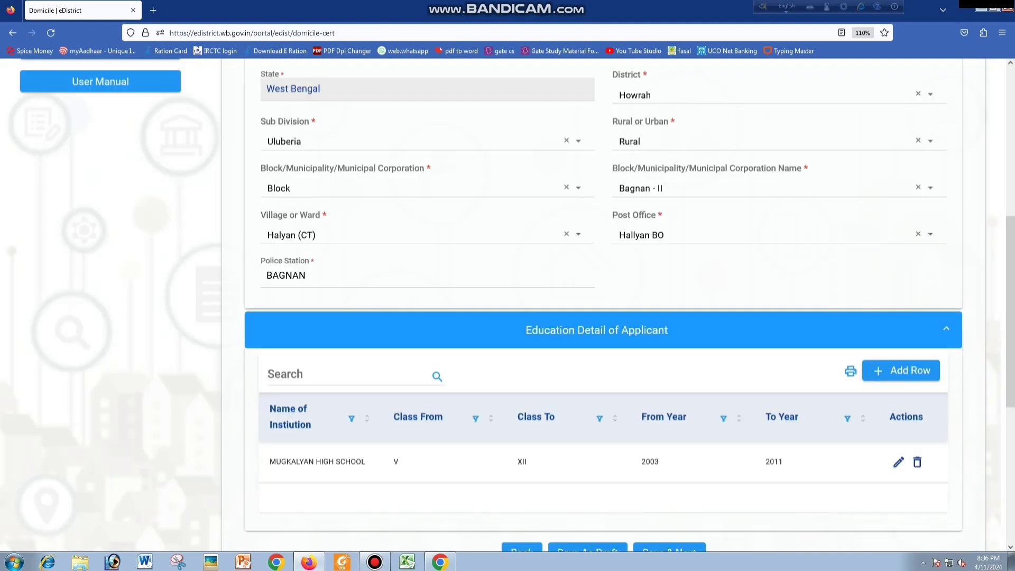
{"action": "scroll", "coordinate": [603, 304], "scroll_direction": "down", "scroll_amount": 3}
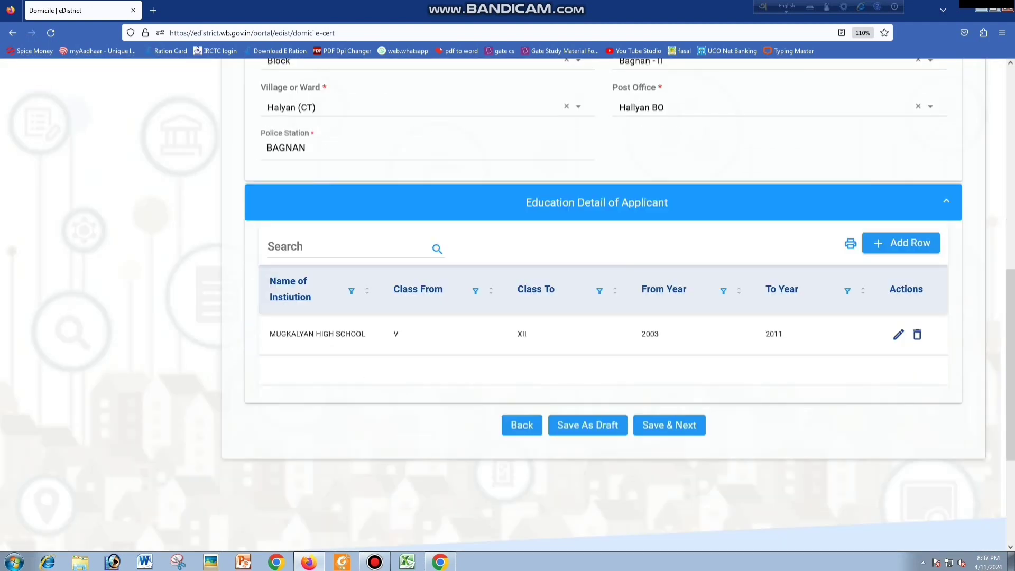
{"action": "left_click", "coordinate": [900, 243]}
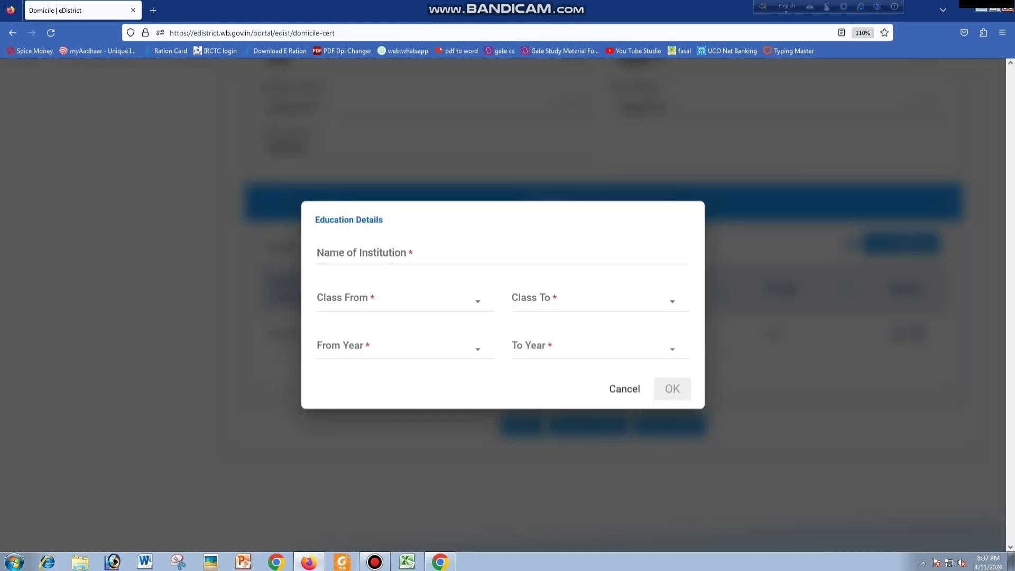
Enter BAGNAN COLLEGE as the second education entry's institution name
{"action": "left_click", "coordinate": [324, 252]}
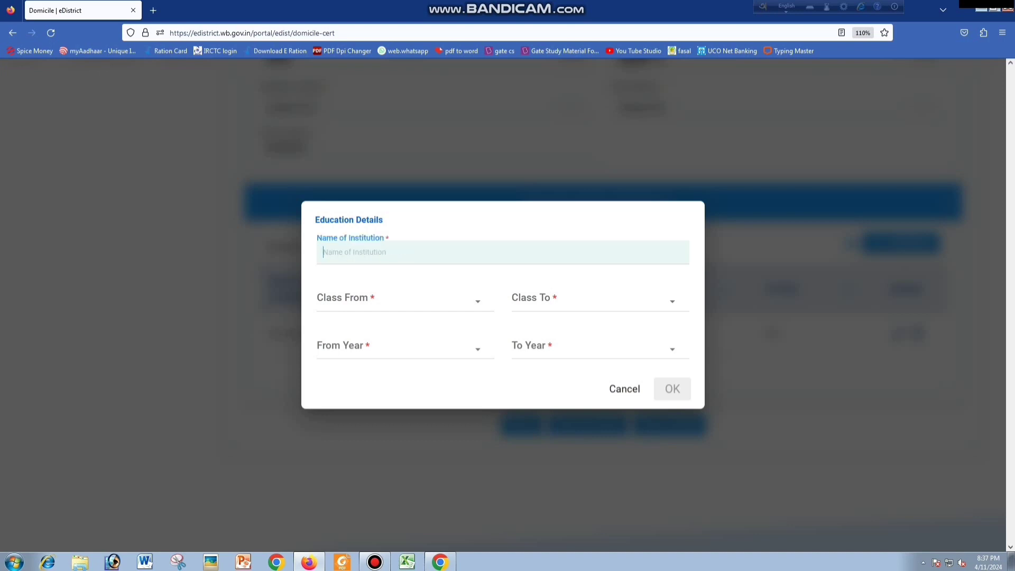
{"action": "type", "text": "BAGNAN G"}
{"action": "key", "text": "BackSpace"}
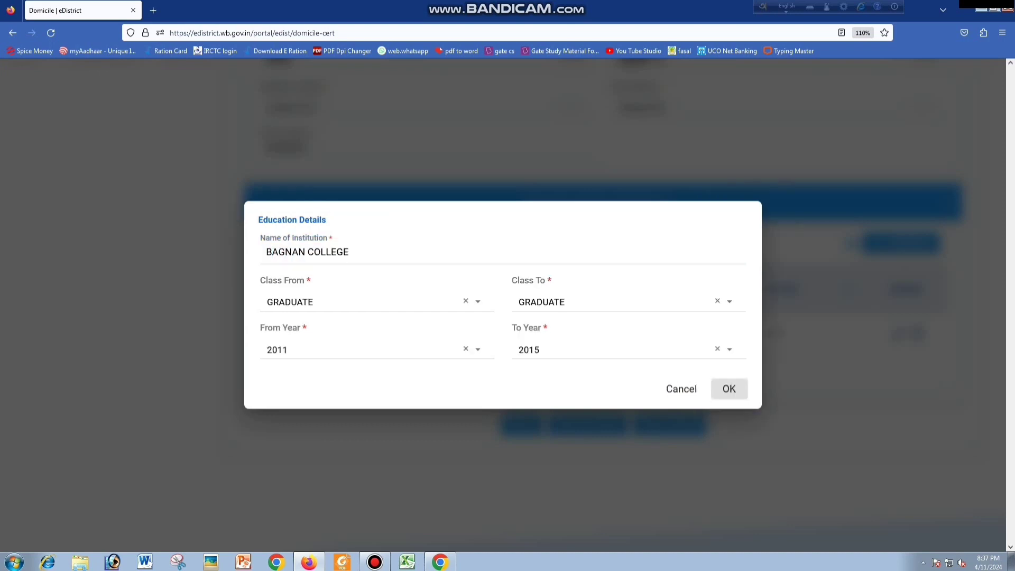
{"action": "key", "text": "Return"}
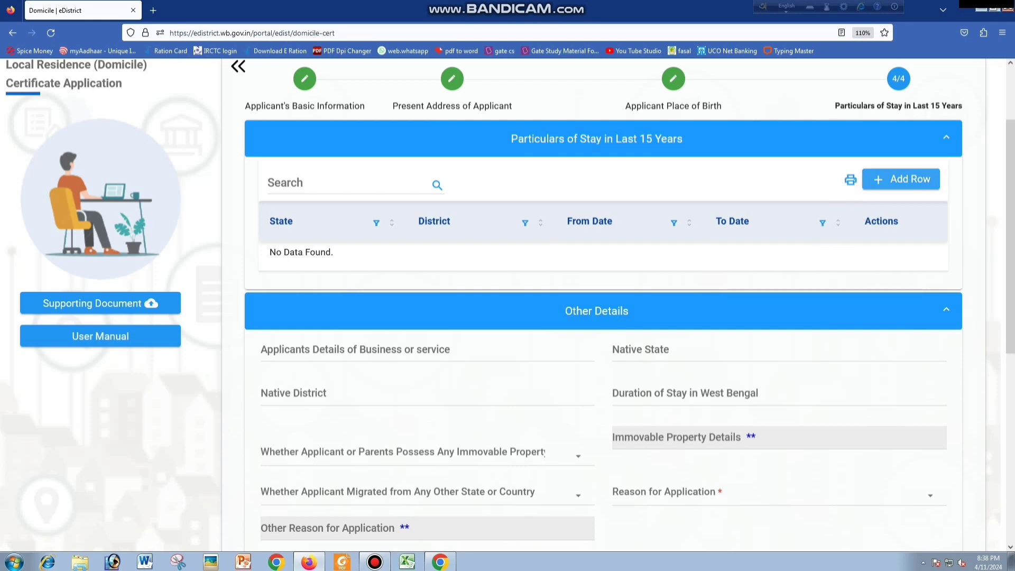
Add a stay row reusing the Permanent Address, with From Date 13/10/1993
{"action": "left_click", "coordinate": [900, 179]}
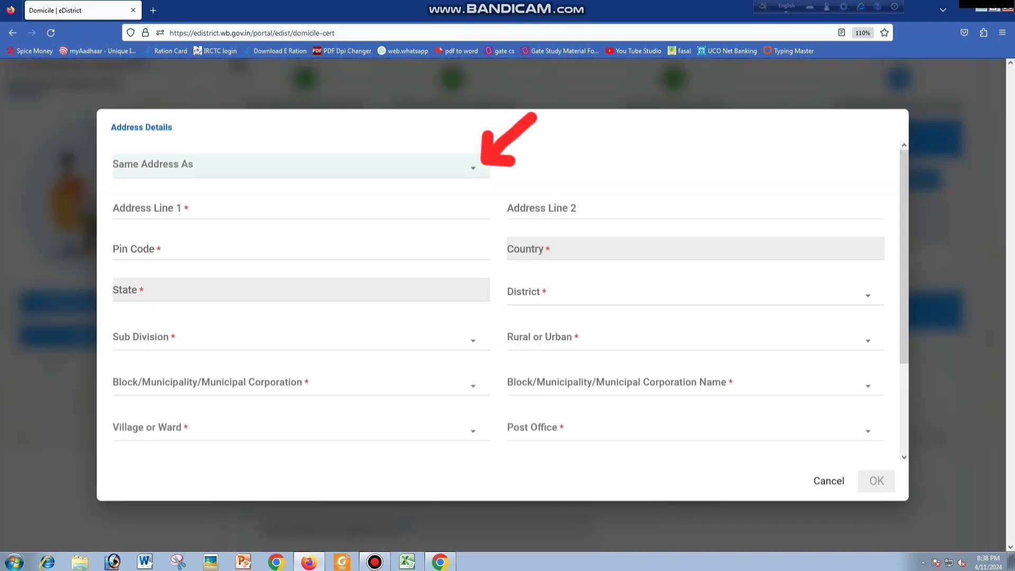
{"action": "left_click", "coordinate": [473, 168]}
{"action": "key", "text": "Return"}
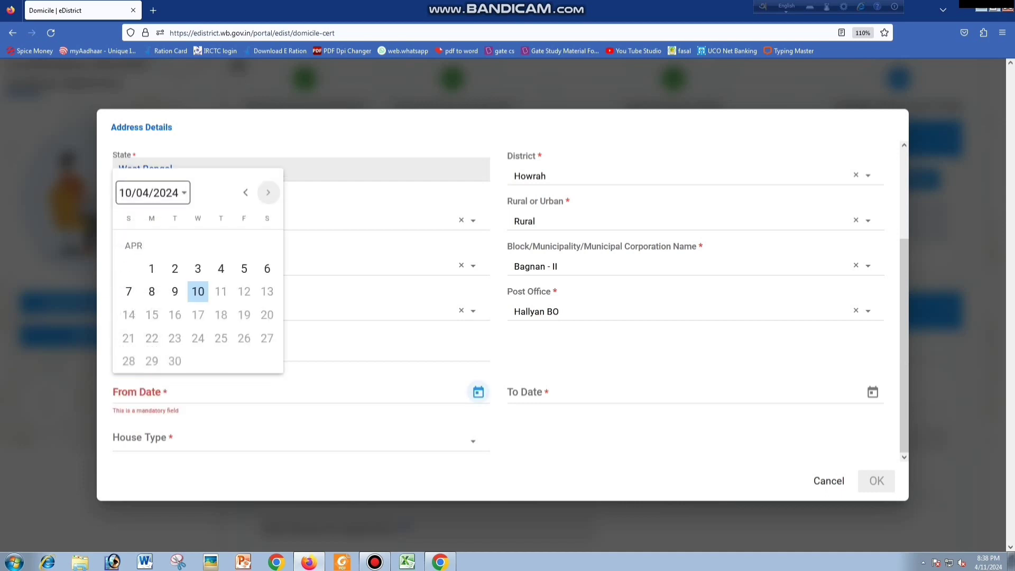
{"action": "left_click", "coordinate": [153, 193]}
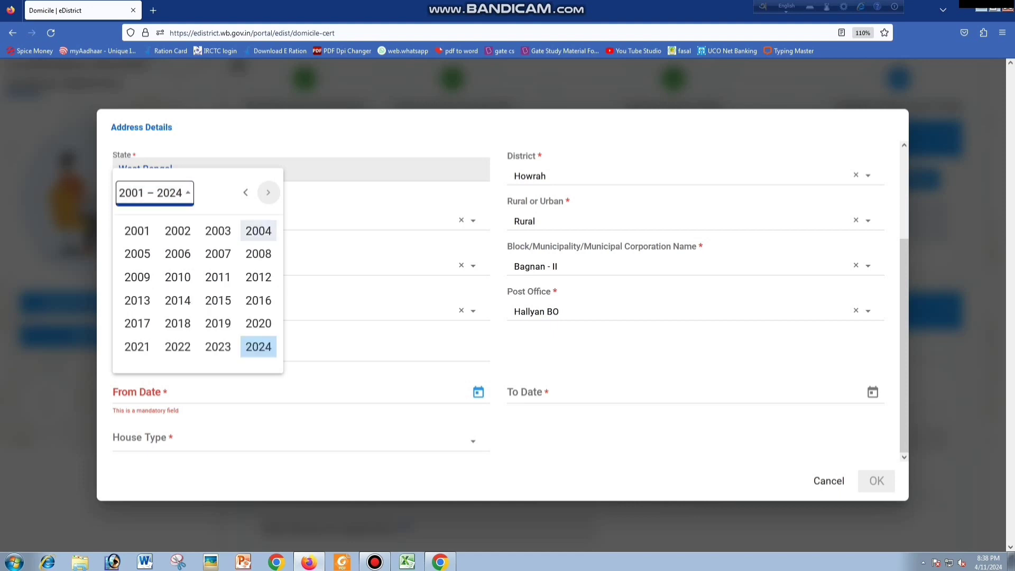
{"action": "left_click", "coordinate": [246, 193]}
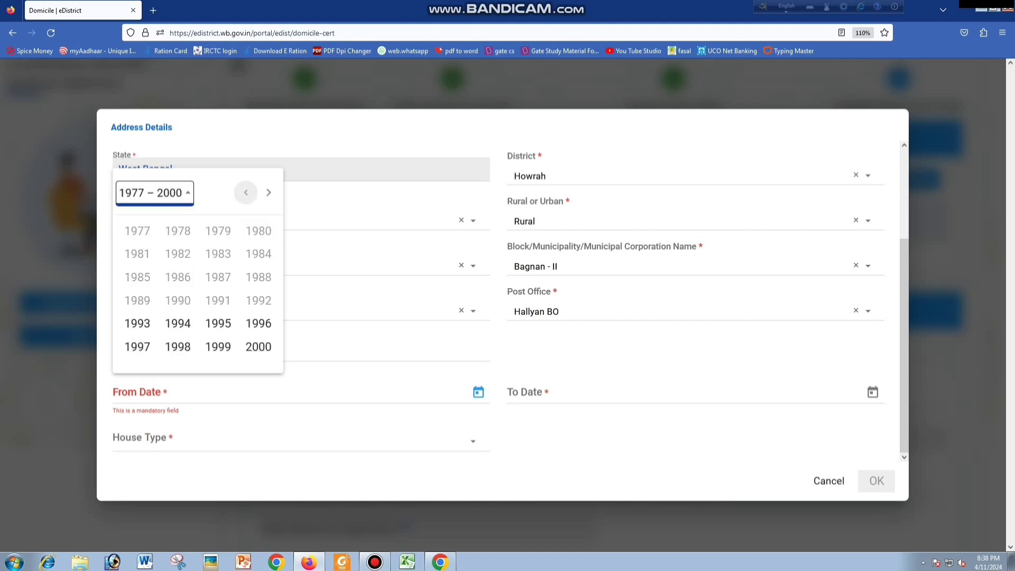
{"action": "left_click", "coordinate": [137, 323]}
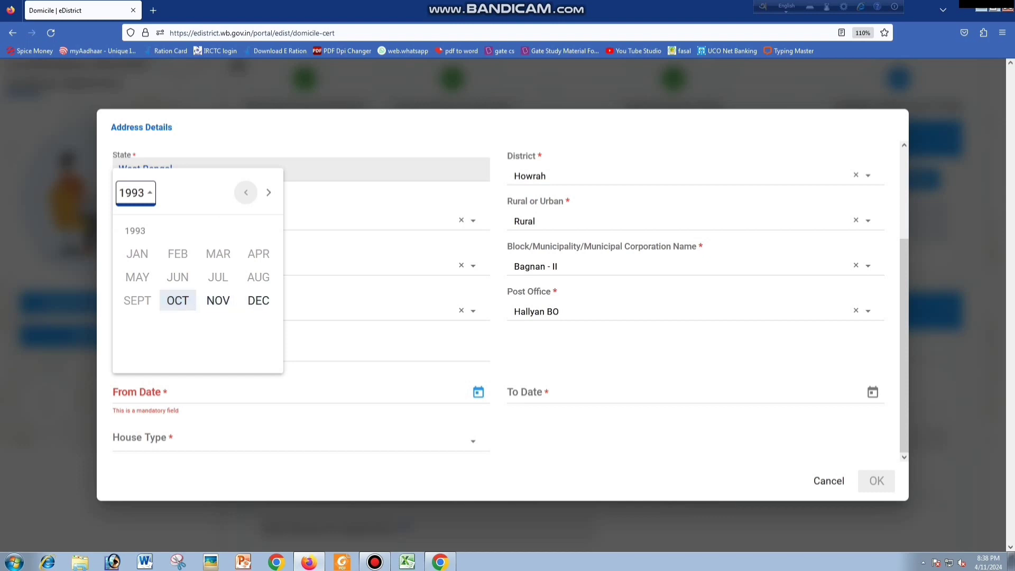
{"action": "left_click", "coordinate": [178, 300]}
{"action": "left_click", "coordinate": [197, 292]}
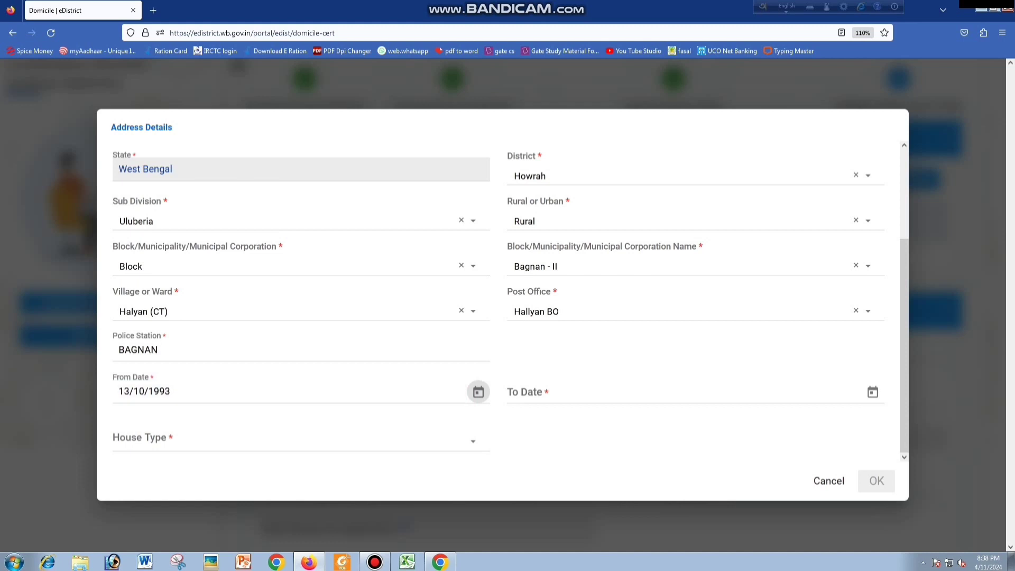
Set the stay's To Date to 10/04/2024 and House Type to Own, then confirm the row
{"action": "left_click", "coordinate": [602, 392]}
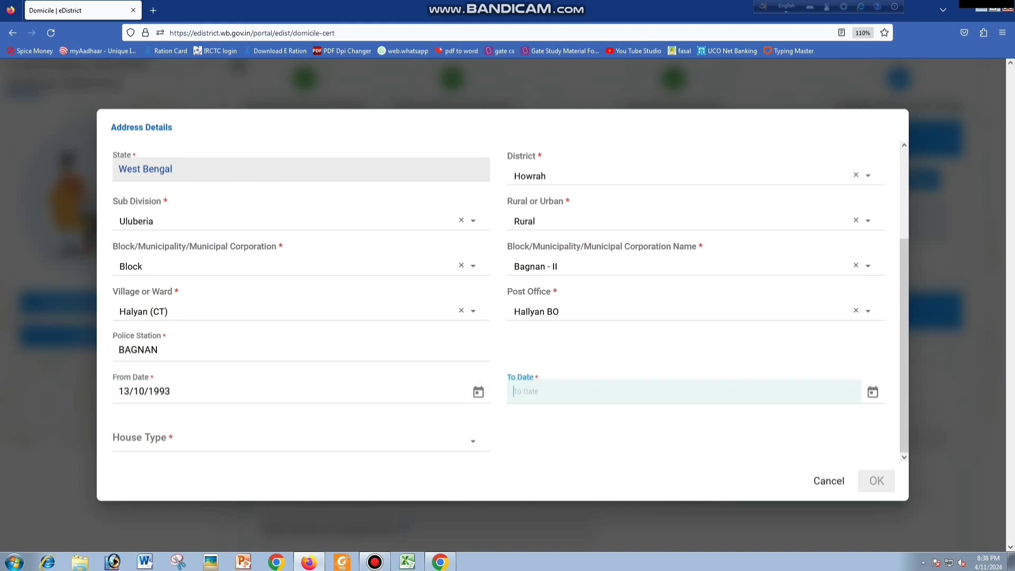
{"action": "left_click", "coordinate": [873, 392]}
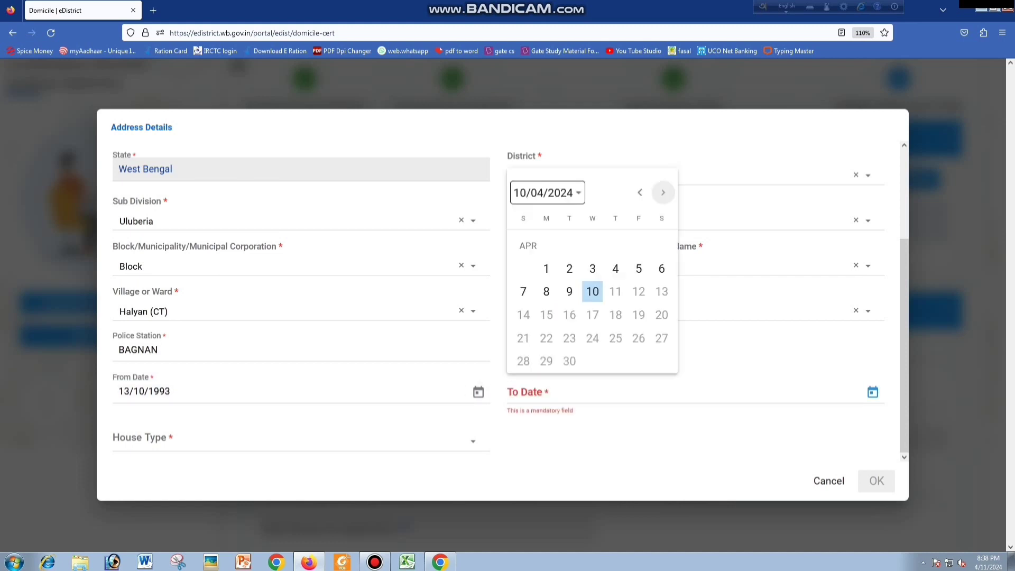
{"action": "left_click", "coordinate": [592, 291]}
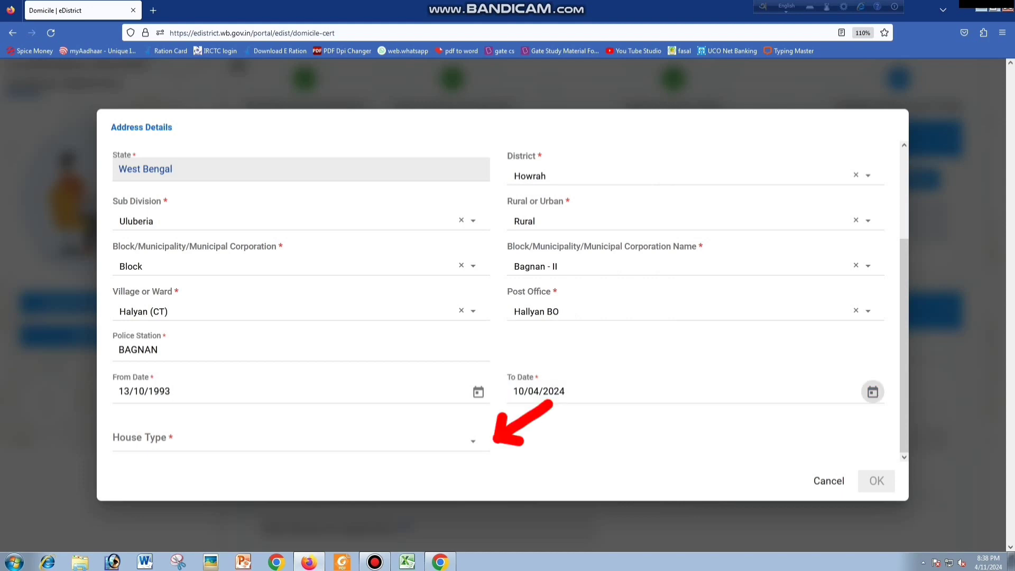
{"action": "key", "text": "Tab"}
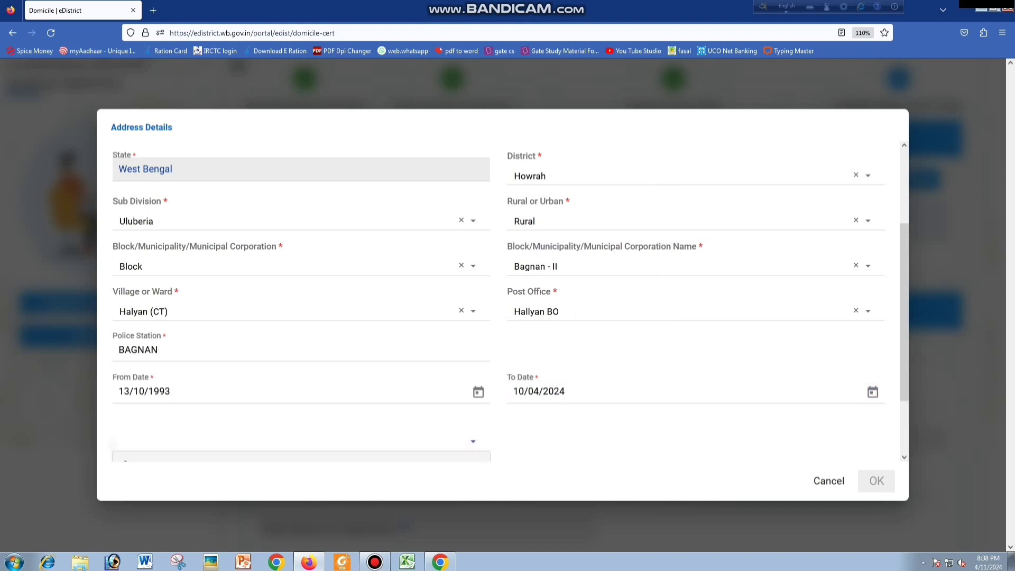
{"action": "key", "text": "Up"}
{"action": "key", "text": "Up"}
{"action": "key", "text": "Up"}
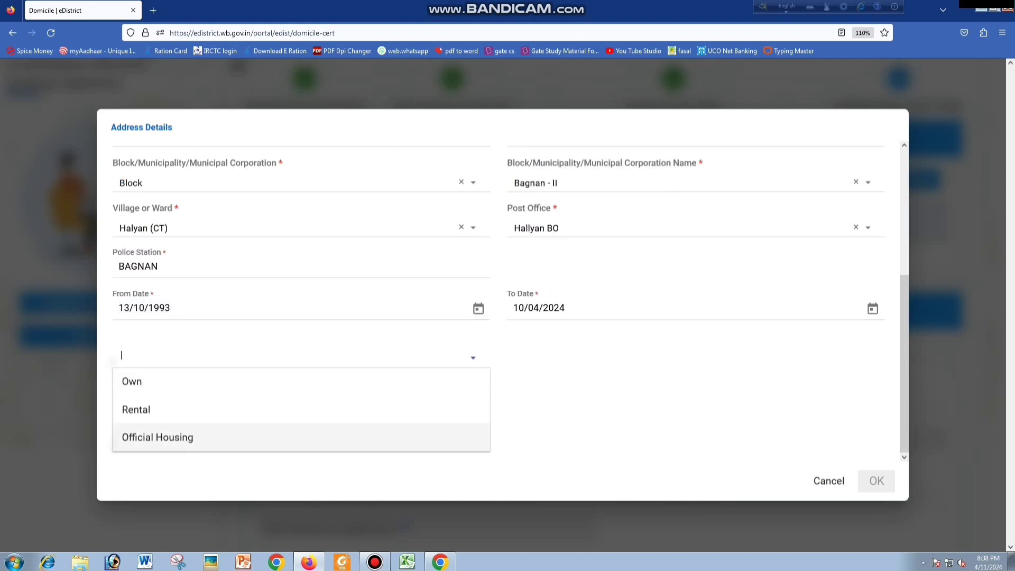
{"action": "key", "text": "Return"}
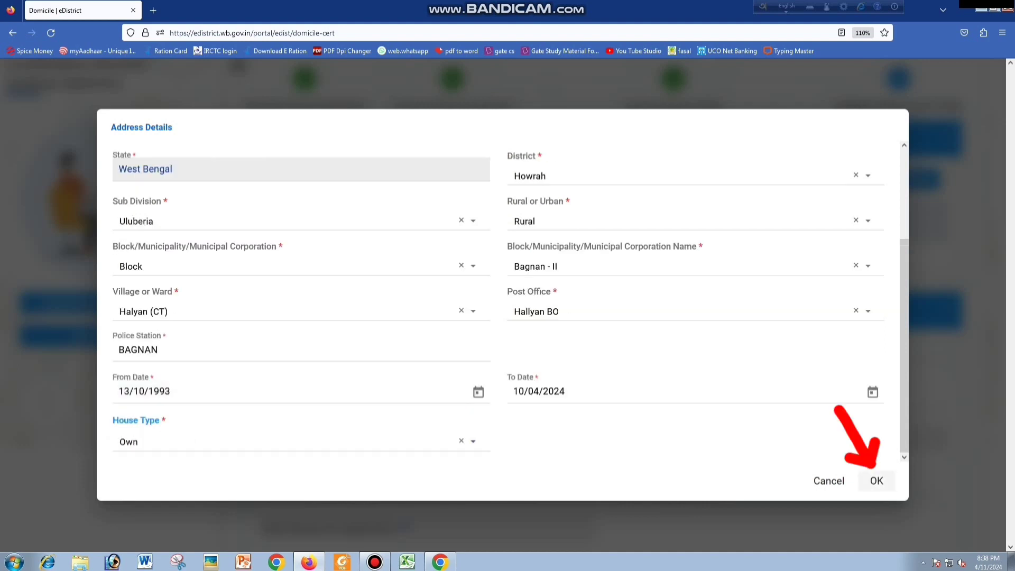
{"action": "key", "text": "Return"}
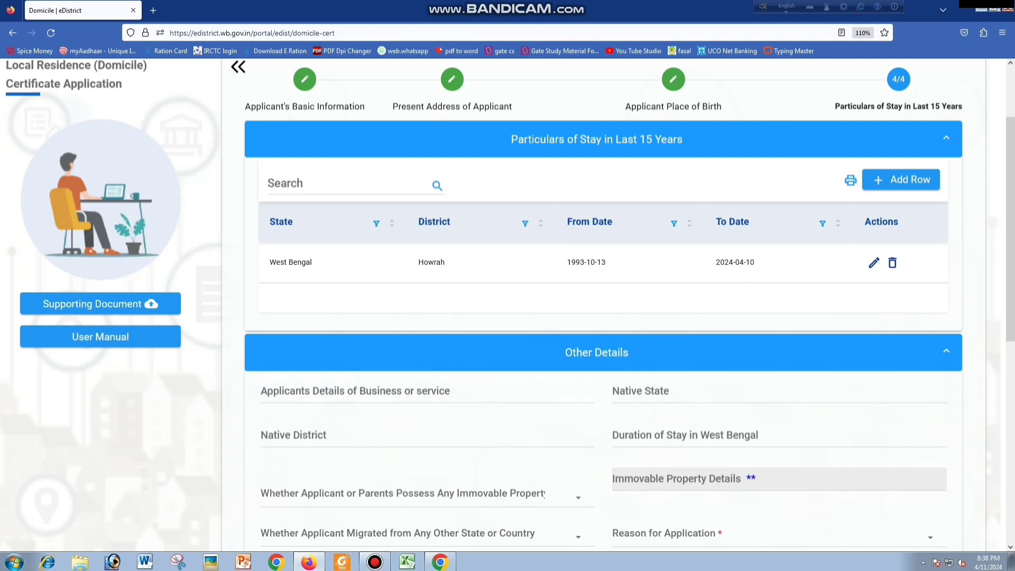
Answer NO to owning immovable property and NO to migrating from another state
{"action": "scroll", "coordinate": [423, 263], "scroll_direction": "down", "scroll_amount": 3}
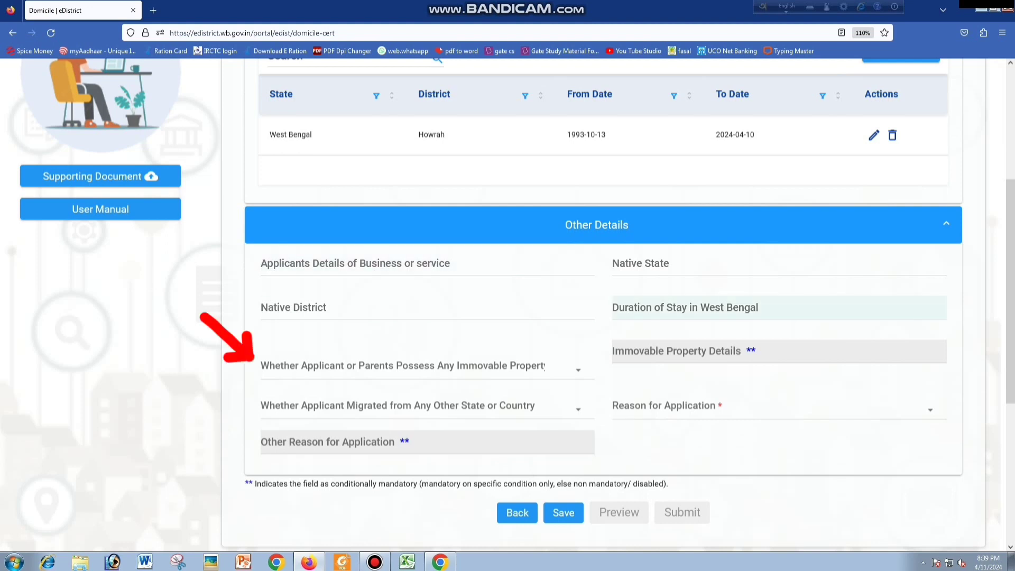
{"action": "left_click", "coordinate": [779, 307]}
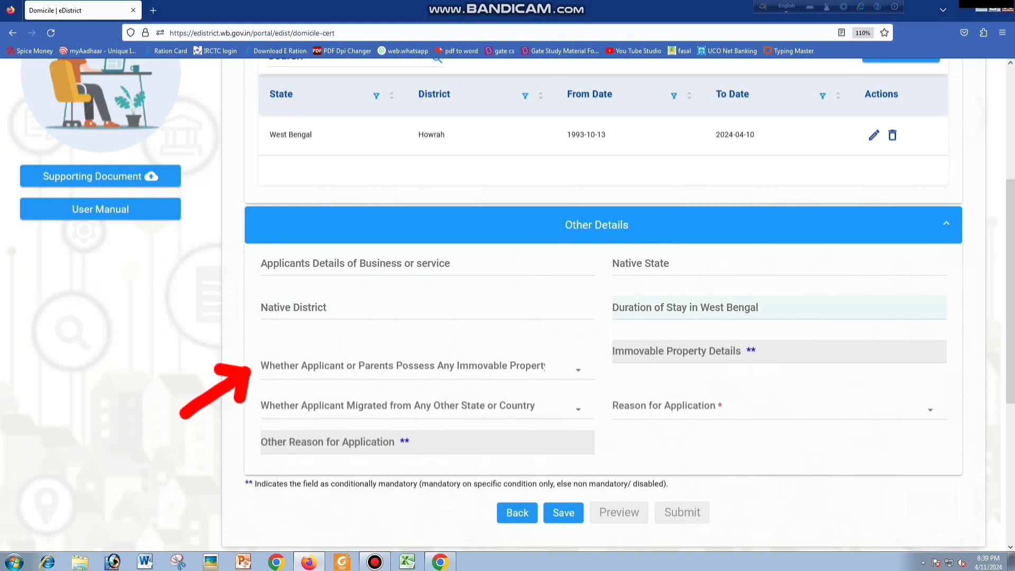
{"action": "left_click", "coordinate": [666, 307]}
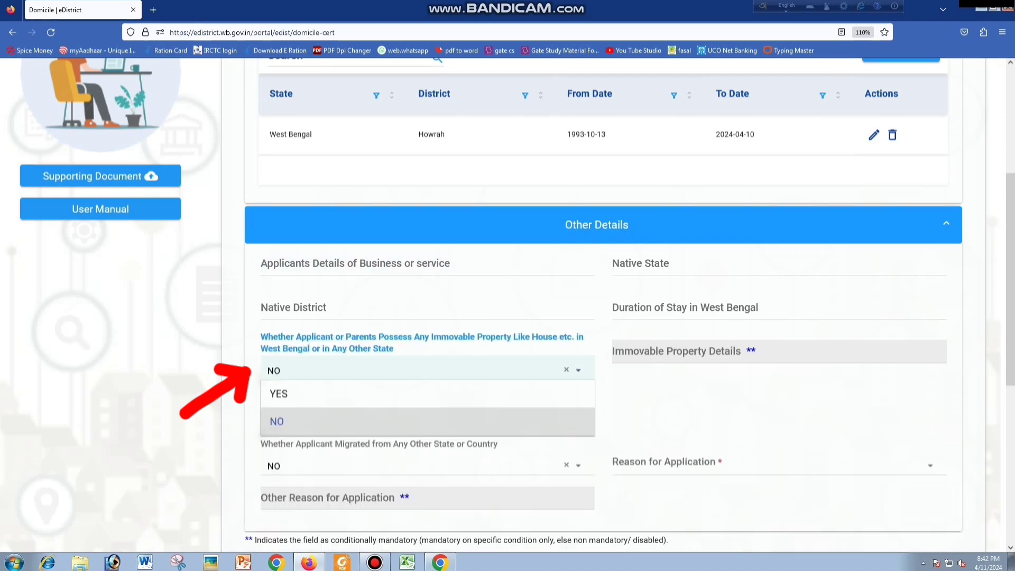
{"action": "key", "text": "Tab"}
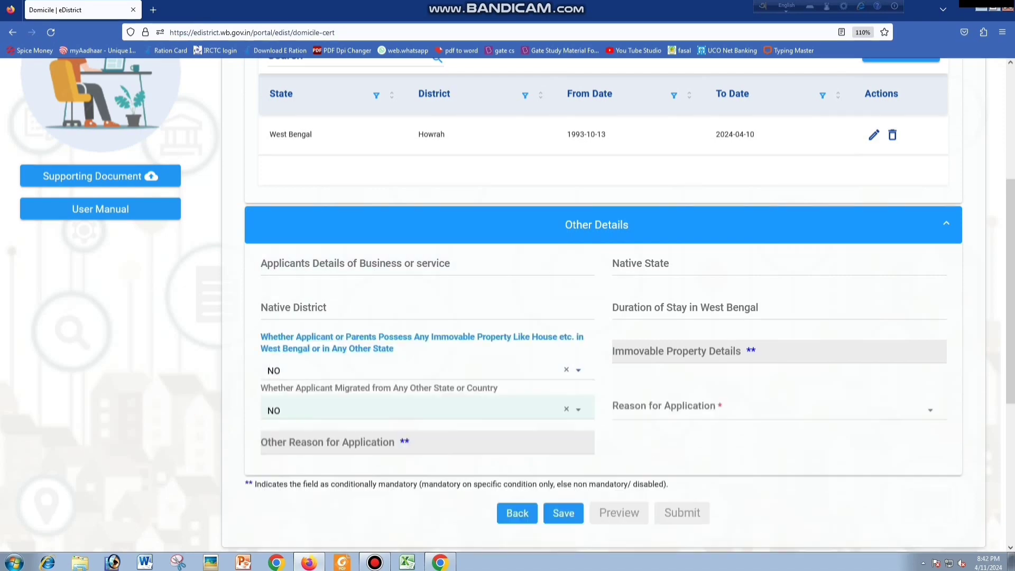
{"action": "key", "text": "Tab"}
{"action": "key", "text": "Tab"}
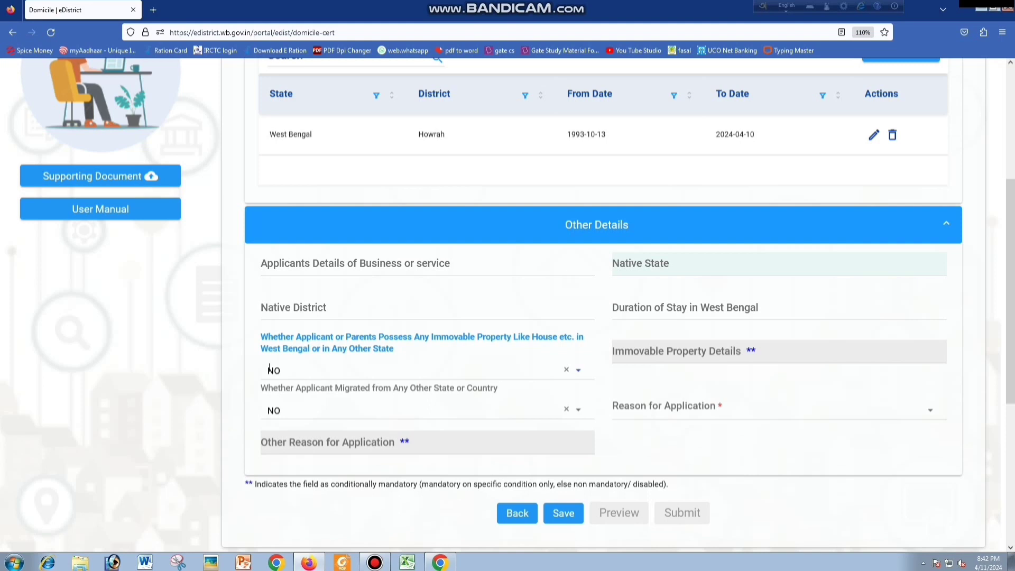
{"action": "key", "text": "Tab"}
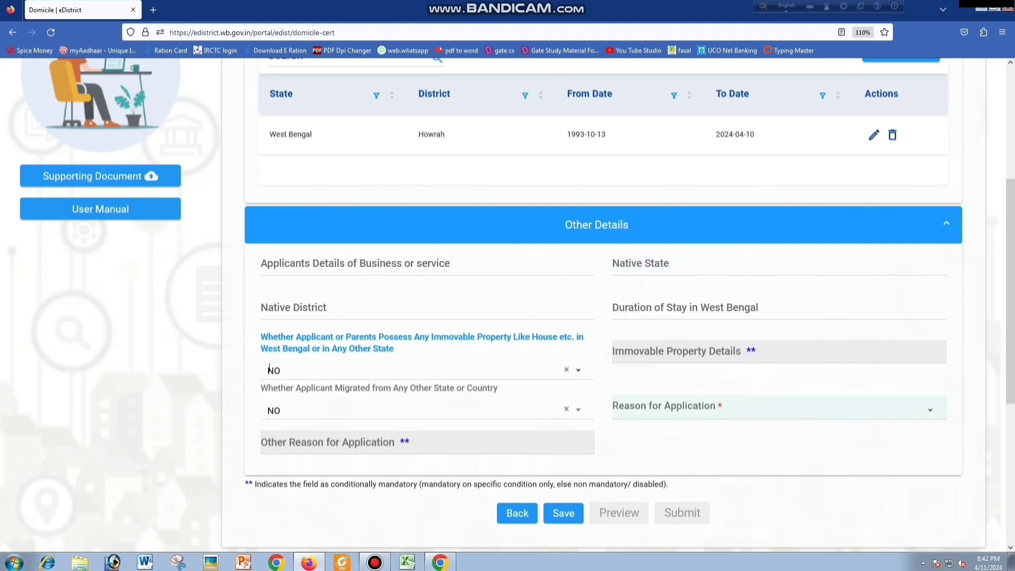
Choose Other as the application reason, enter 'KOLKATA POLICE DATA ENTRY OPERATOR', and save the form
{"action": "left_click", "coordinate": [621, 407]}
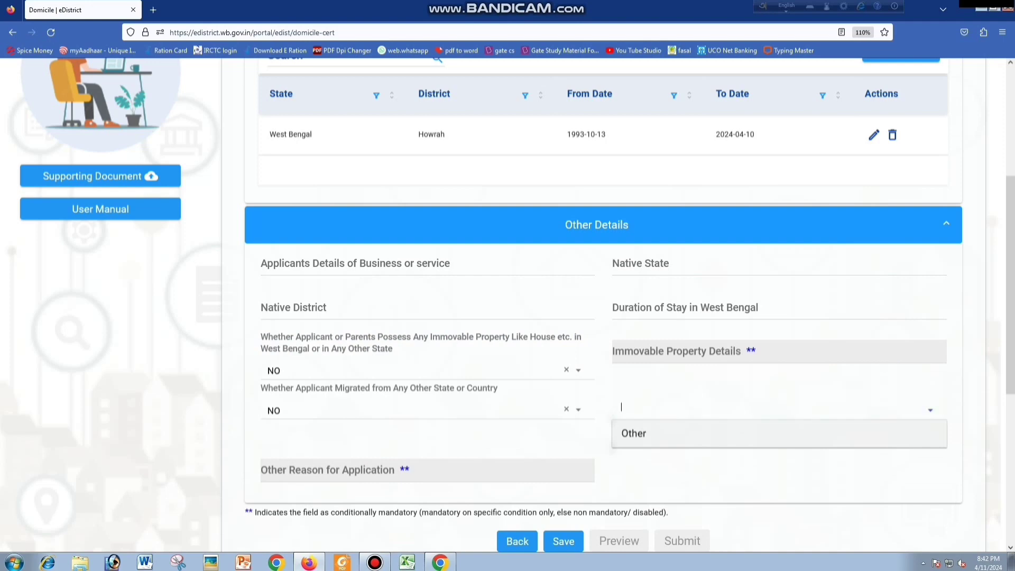
{"action": "left_click", "coordinate": [634, 433]}
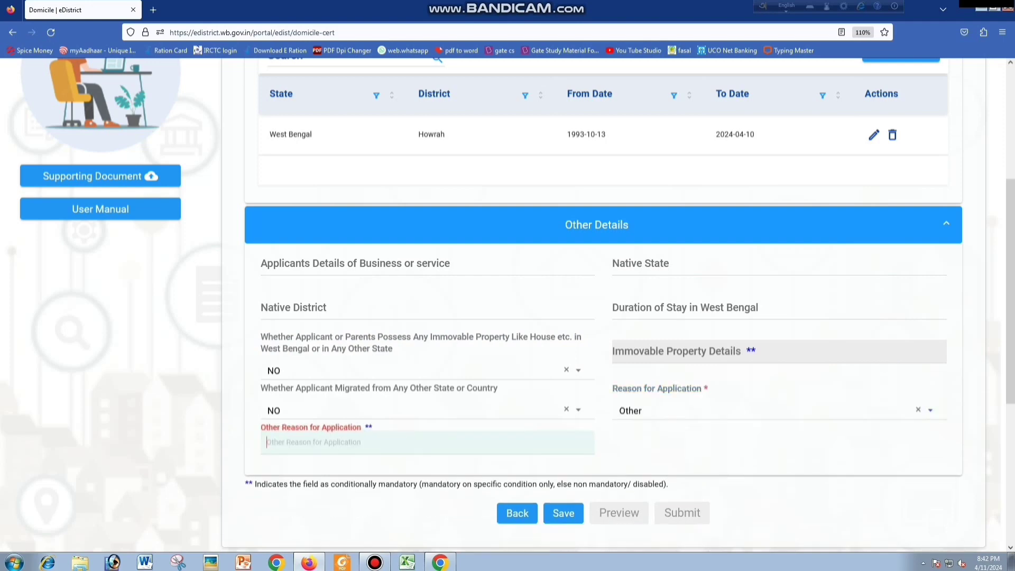
{"action": "left_click", "coordinate": [269, 442]}
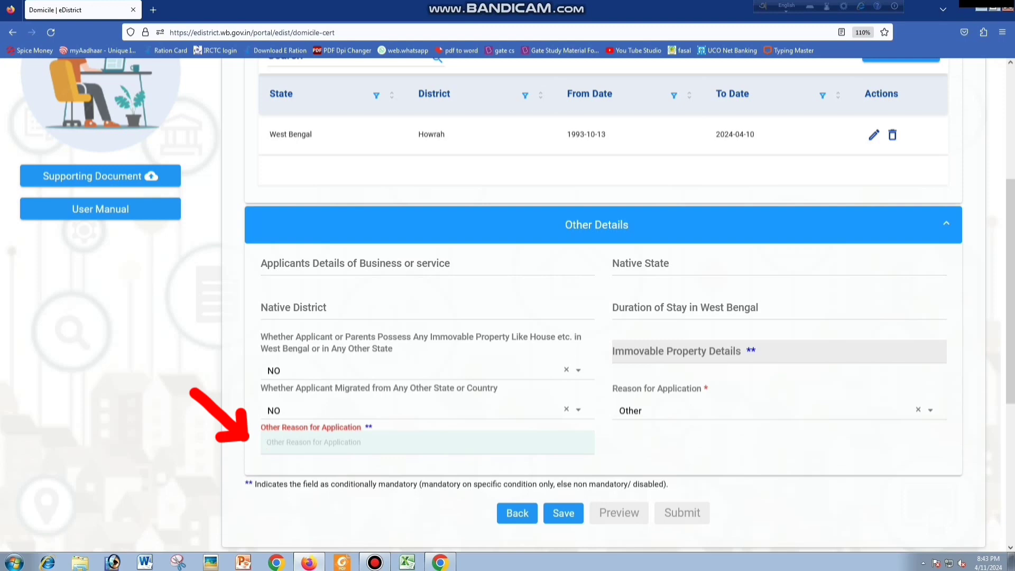
{"action": "type", "text": "KOLKATA POLICE DATA ENTRY OPERATOR"}
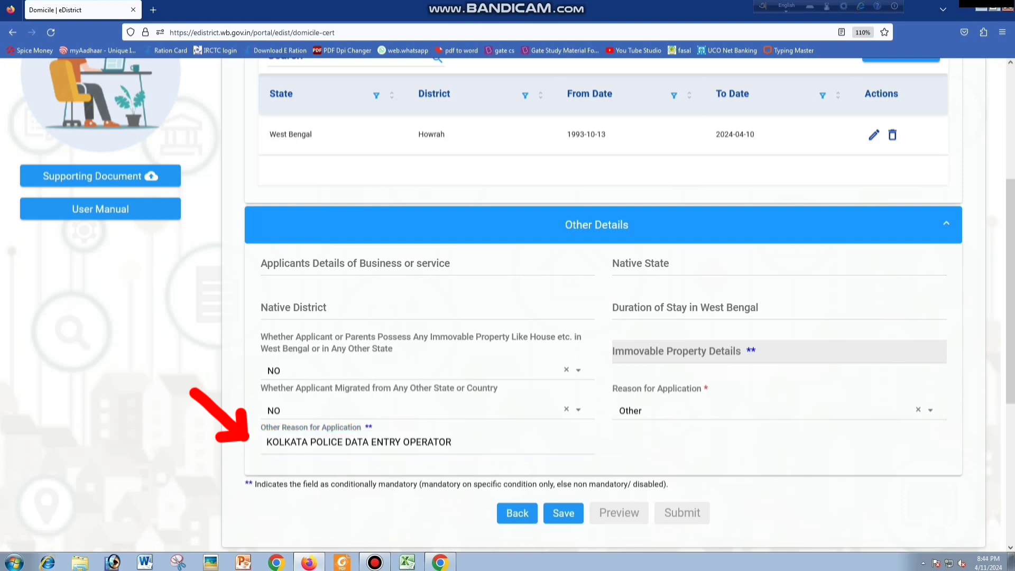
{"action": "left_click", "coordinate": [563, 513]}
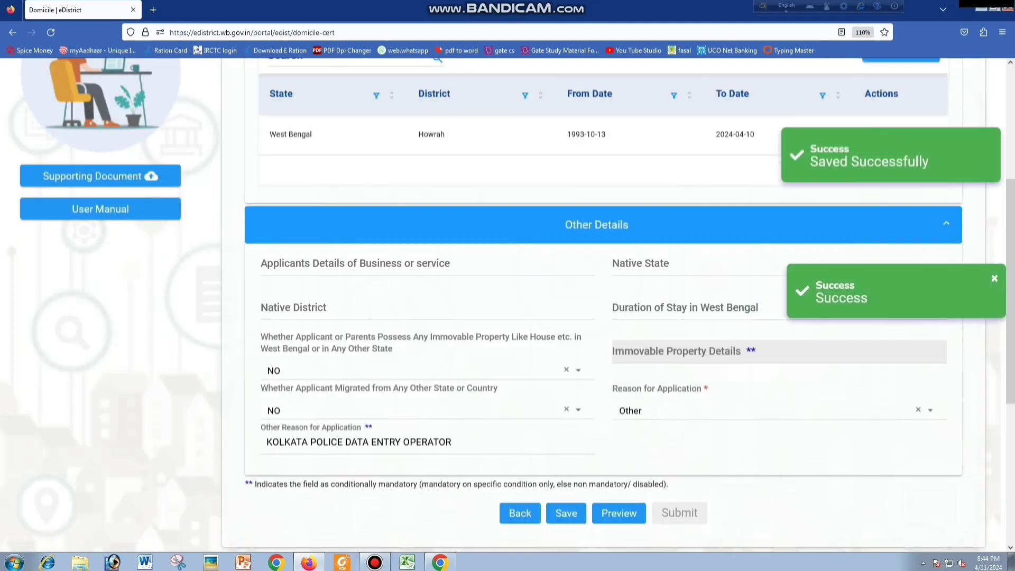
Review the two-page application preview, close it, and scroll down to the Submit button
{"action": "left_click", "coordinate": [619, 512]}
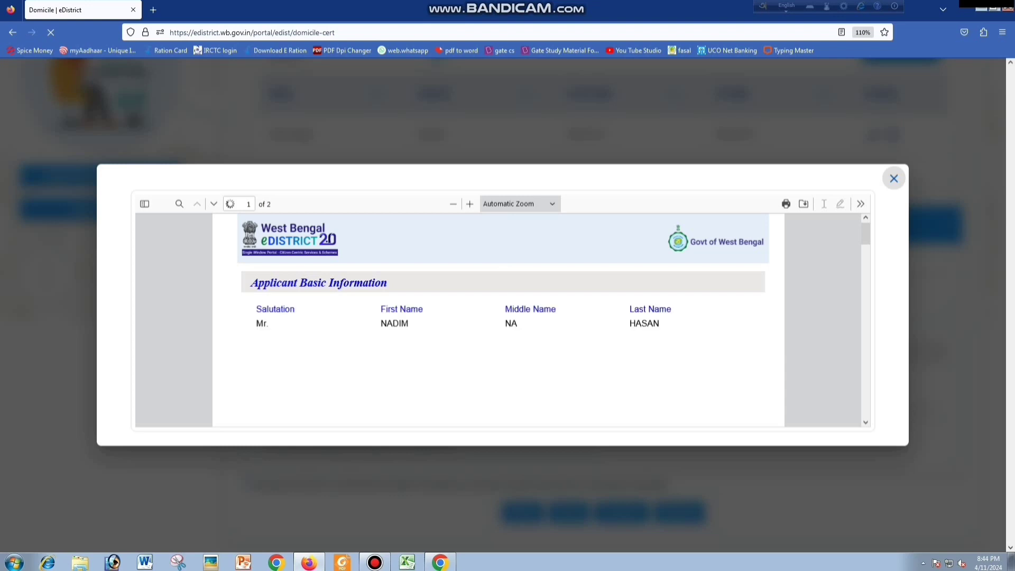
{"action": "scroll", "coordinate": [502, 320], "scroll_direction": "down", "scroll_amount": 4}
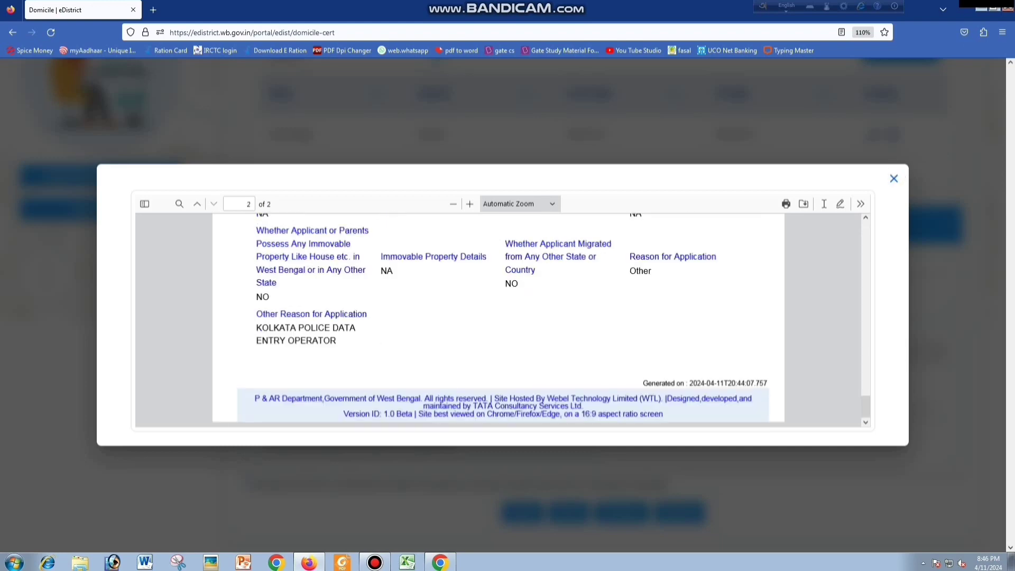
{"action": "key", "text": "Escape"}
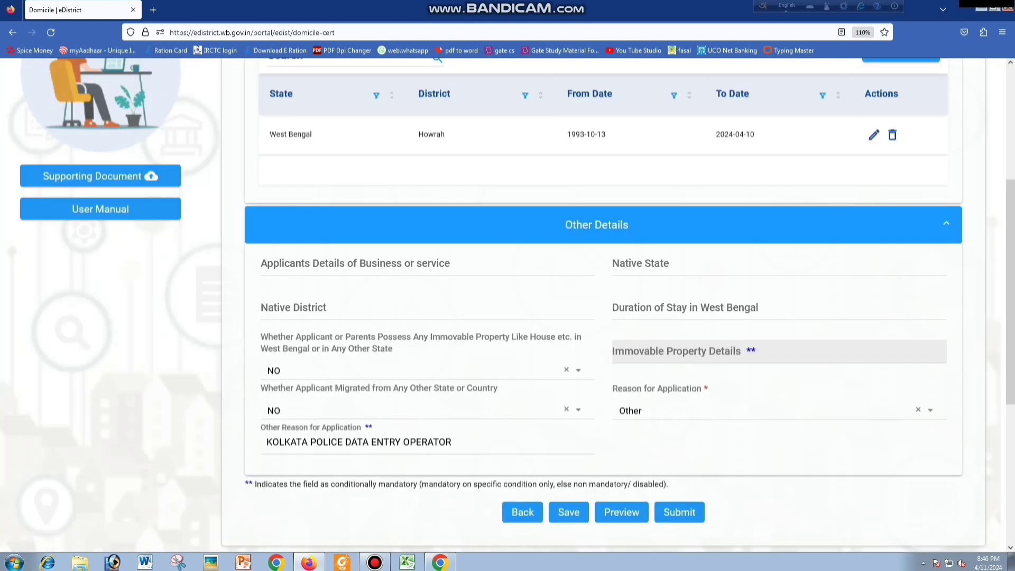
{"action": "scroll", "coordinate": [508, 303], "scroll_direction": "down", "scroll_amount": 3}
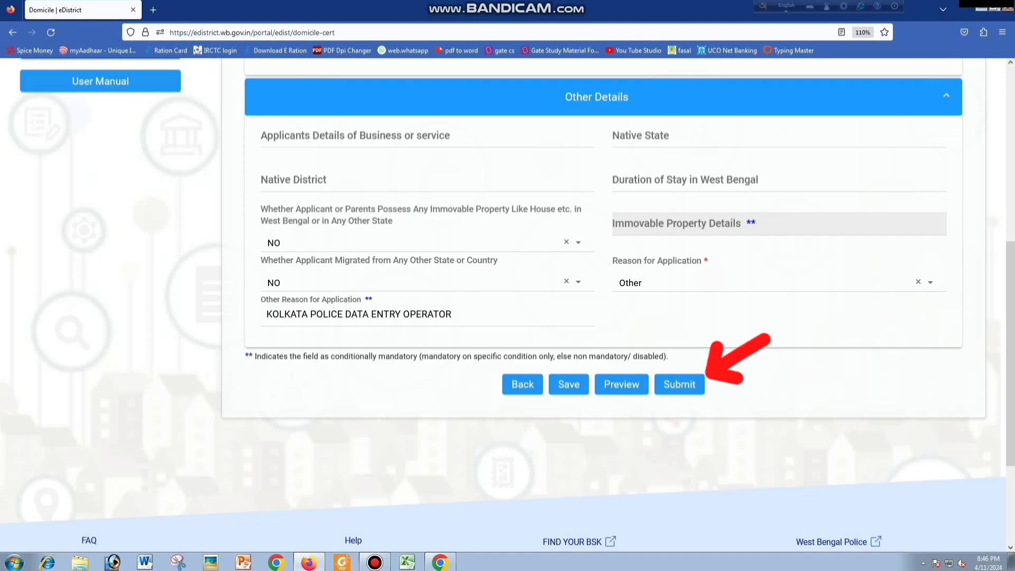
Attach the residential proof document, accept the declaration, and save the document uploads
{"action": "left_click", "coordinate": [679, 384]}
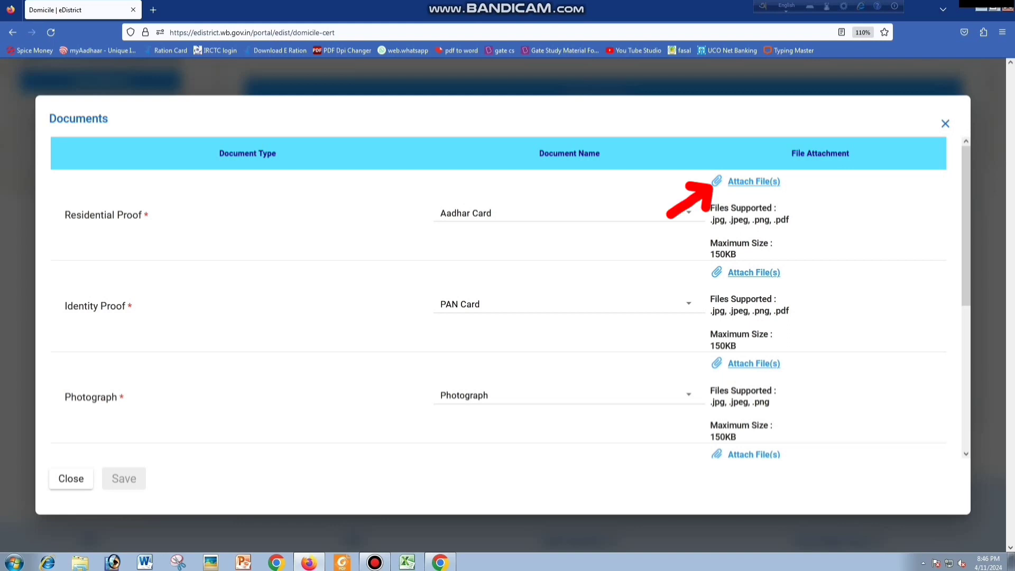
{"action": "left_click", "coordinate": [753, 182]}
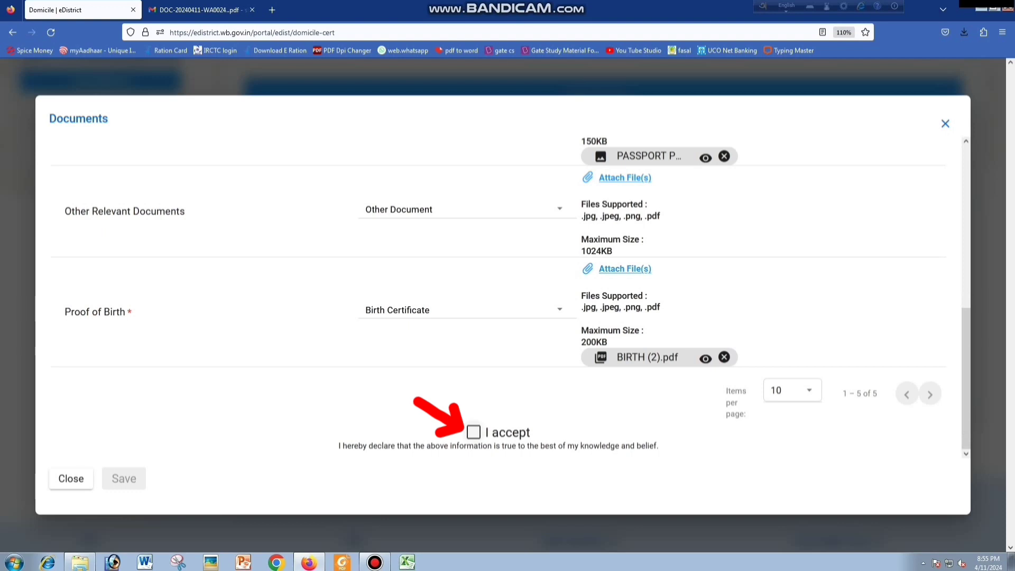
{"action": "left_click", "coordinate": [474, 432]}
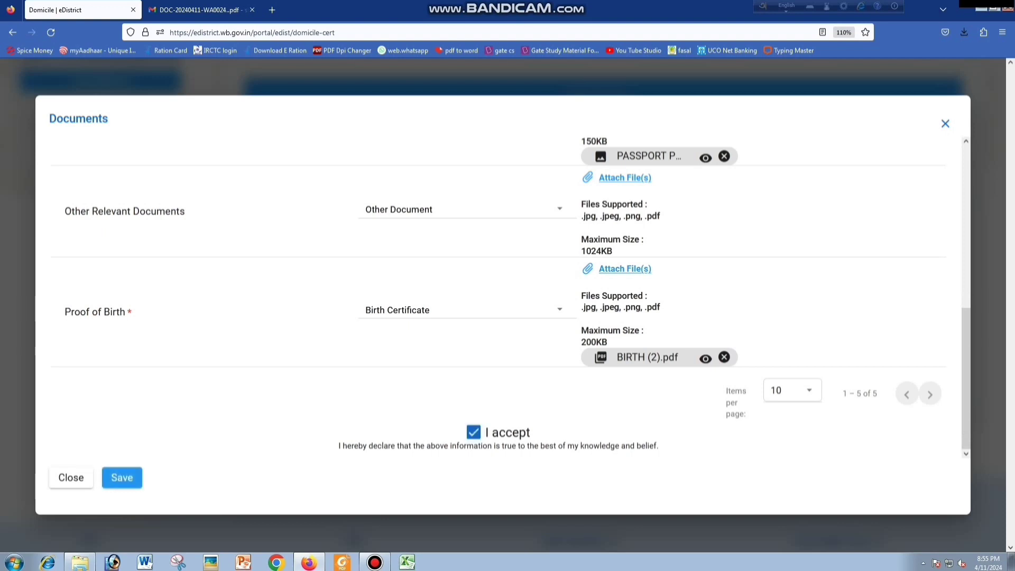
{"action": "left_click", "coordinate": [121, 477]}
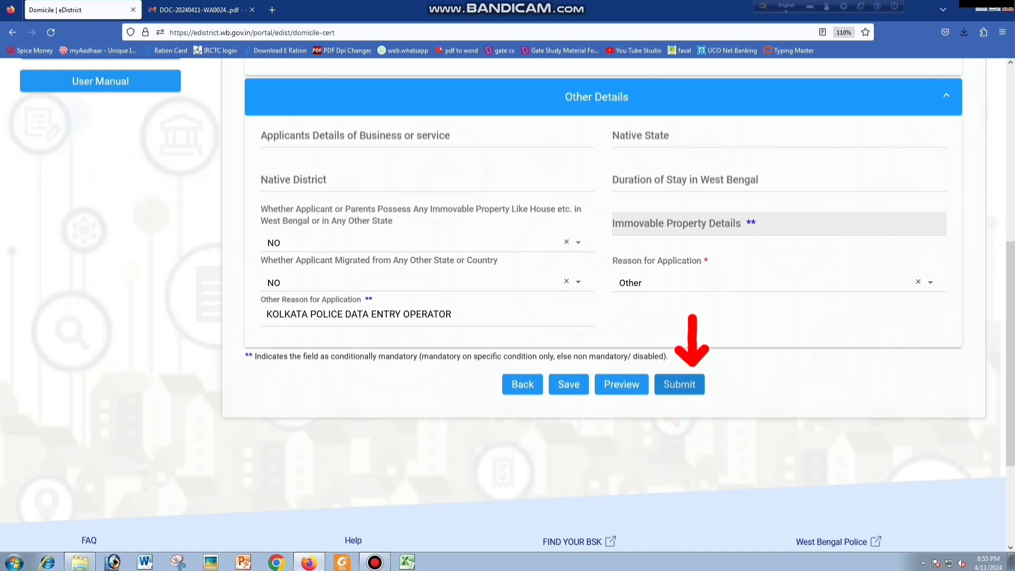
Submit the domicile application and download its acknowledgement PDF from the success dialog
{"action": "left_click", "coordinate": [679, 384]}
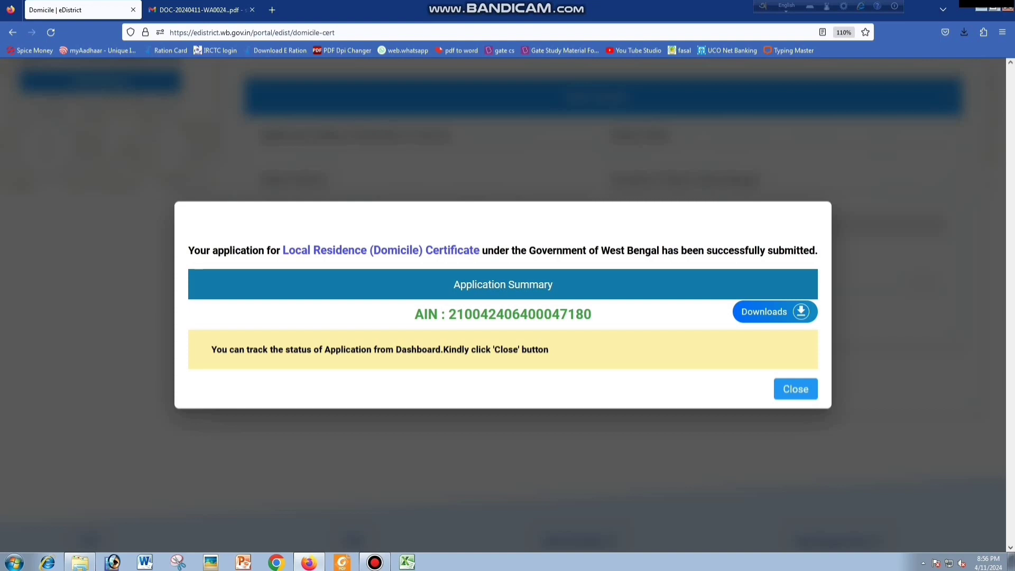
{"action": "left_click", "coordinate": [775, 312]}
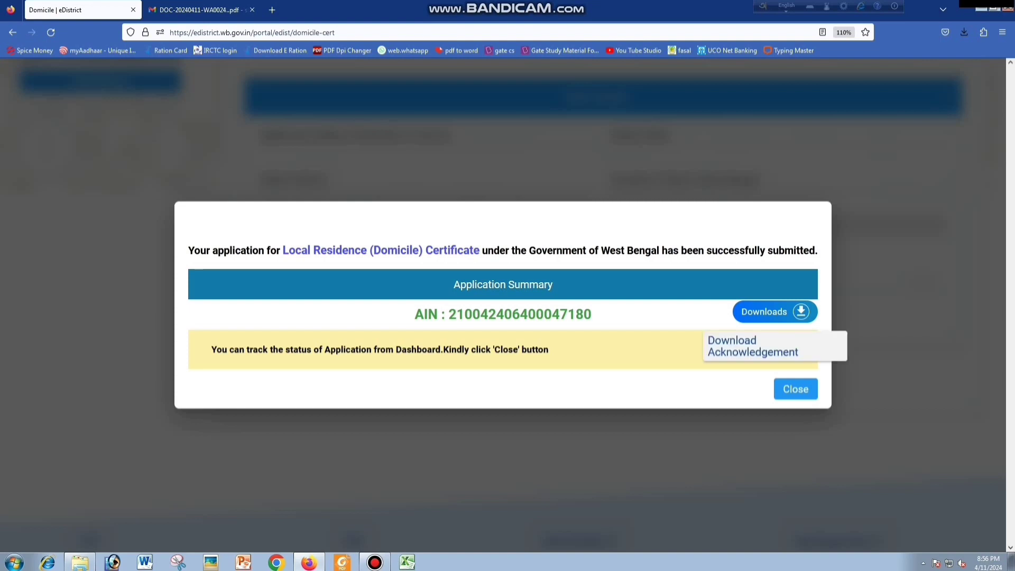
{"action": "left_click", "coordinate": [750, 347]}
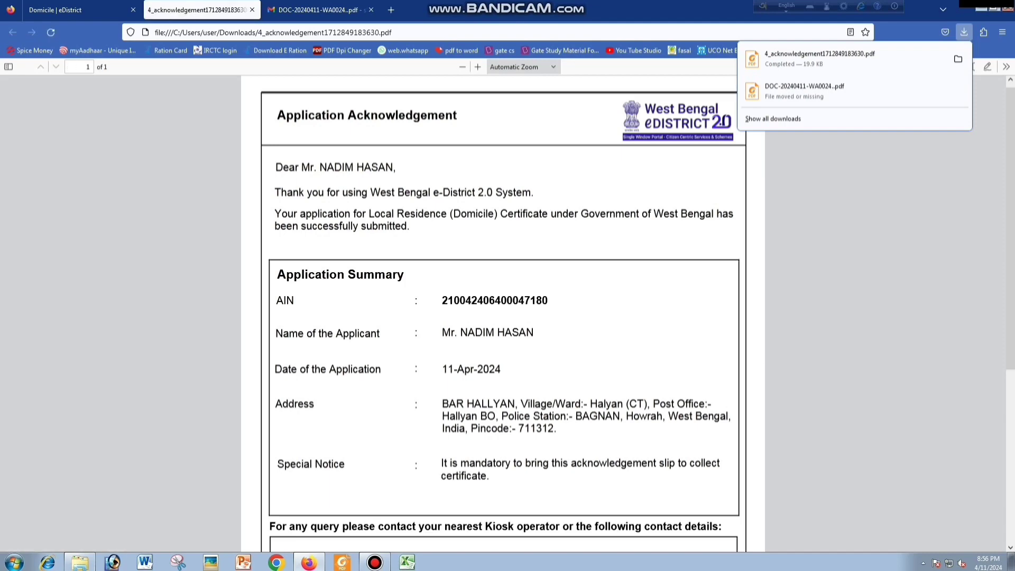
{"action": "scroll", "coordinate": [502, 312], "scroll_direction": "down", "scroll_amount": 5}
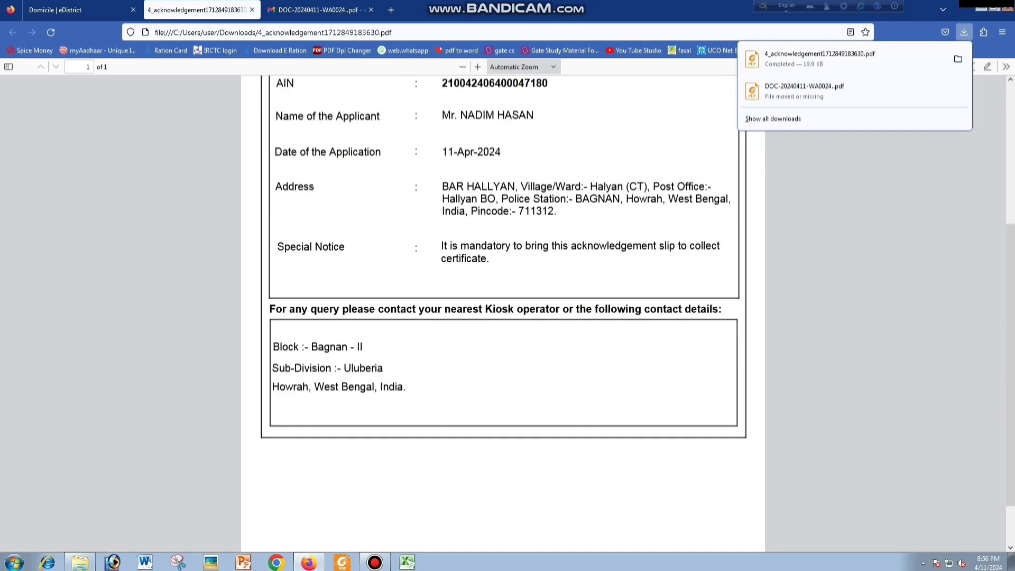
{"action": "scroll", "coordinate": [502, 312], "scroll_direction": "down", "scroll_amount": 1}
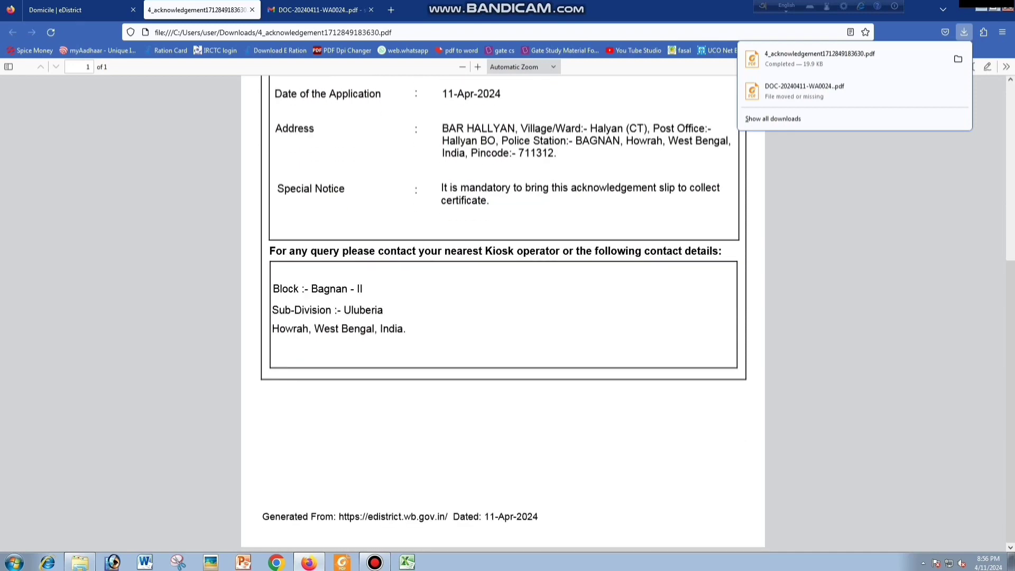
{"action": "scroll", "coordinate": [502, 312], "scroll_direction": "up", "scroll_amount": 5}
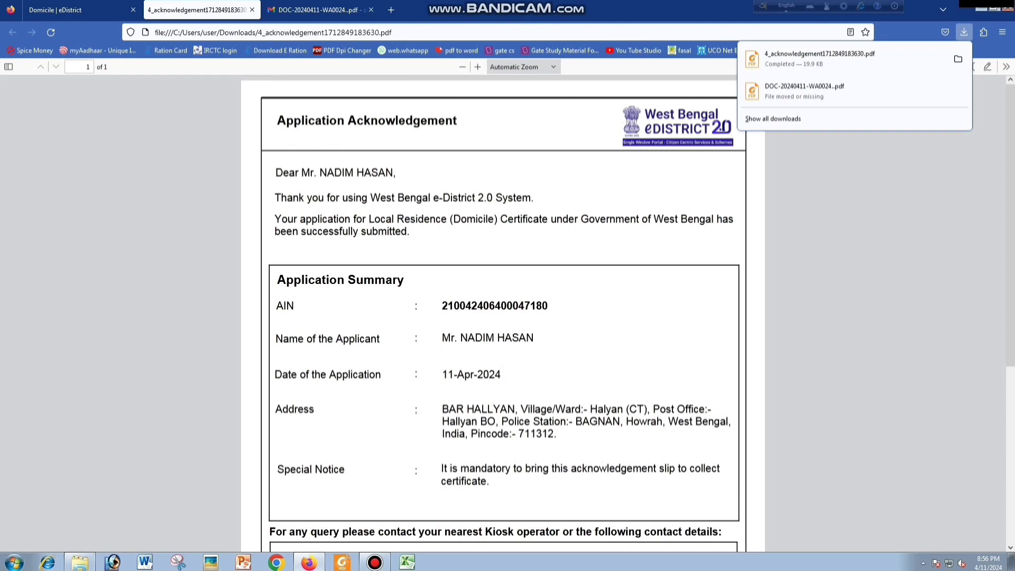
{"action": "scroll", "coordinate": [503, 312], "scroll_direction": "down", "scroll_amount": 6}
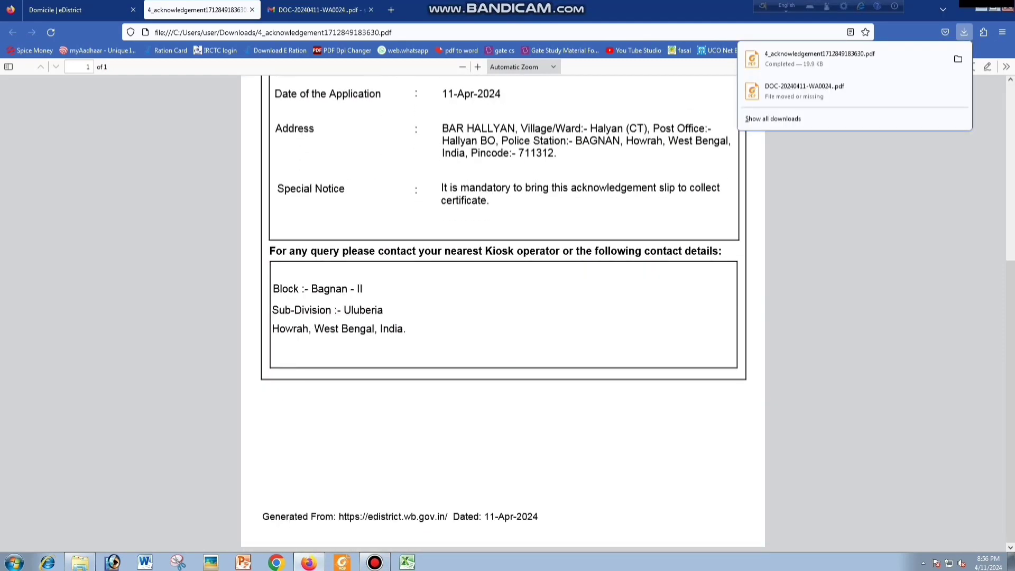
{"action": "scroll", "coordinate": [503, 312], "scroll_direction": "up", "scroll_amount": 5}
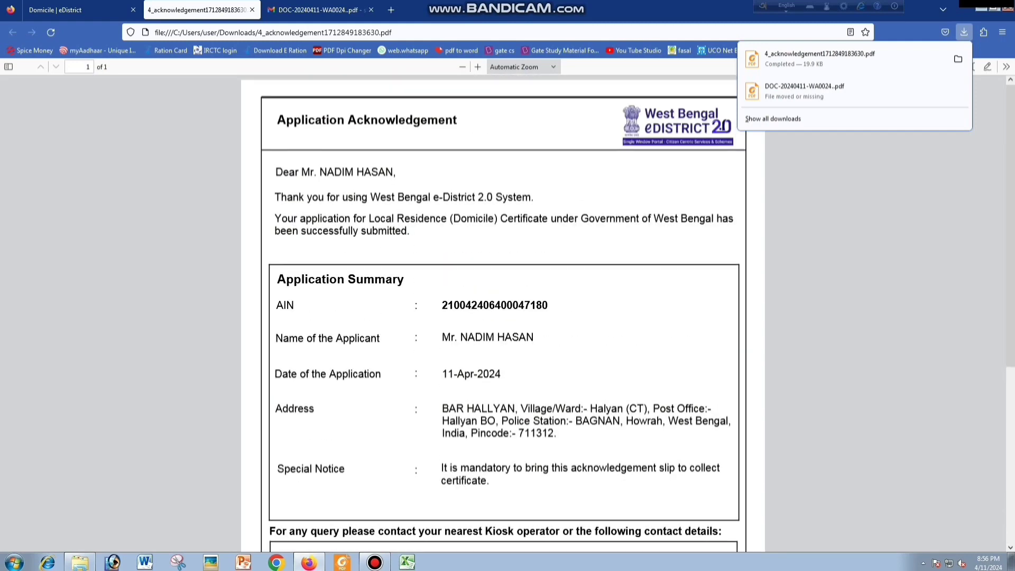